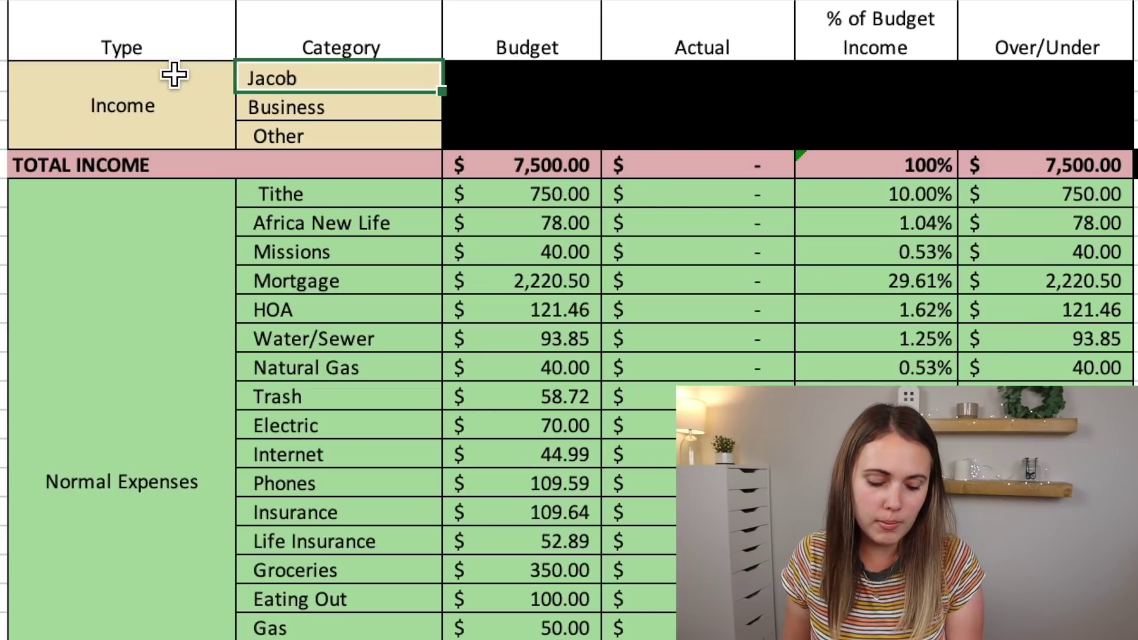
Review the income categories and the budgeted amount in the TOTAL INCOME row
key(Down)
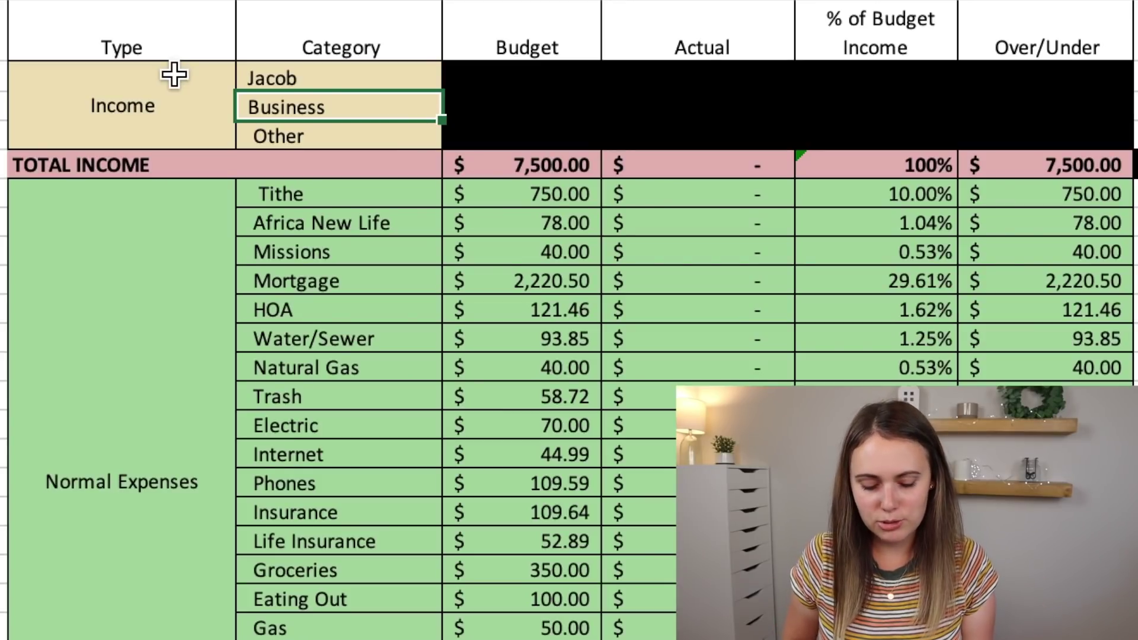
key(Right)
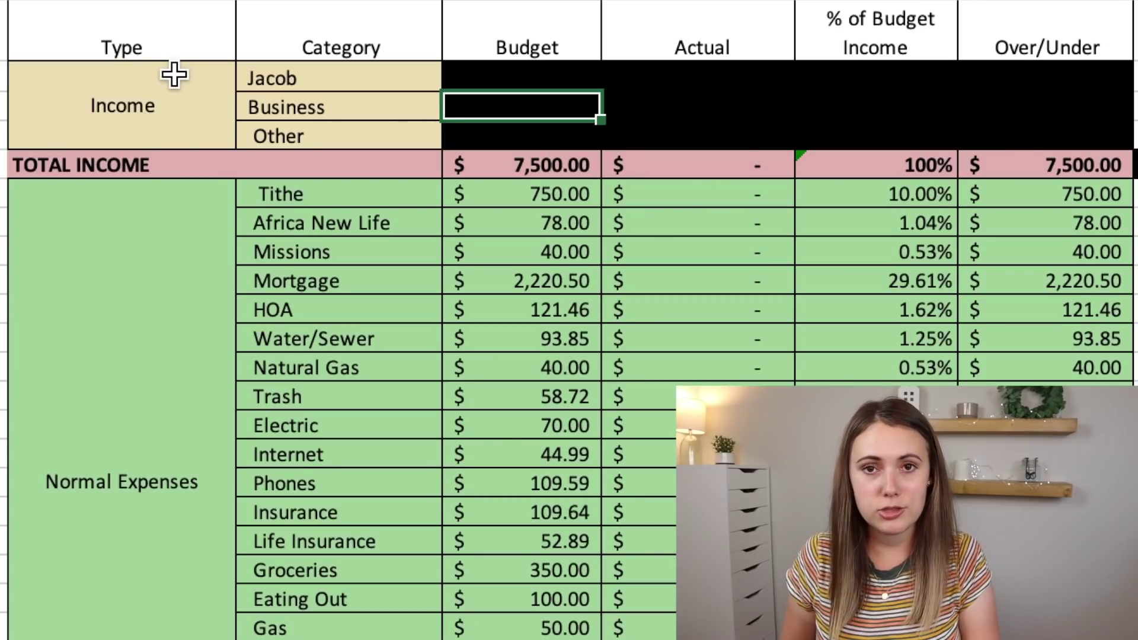
key(Down)
key(Down)
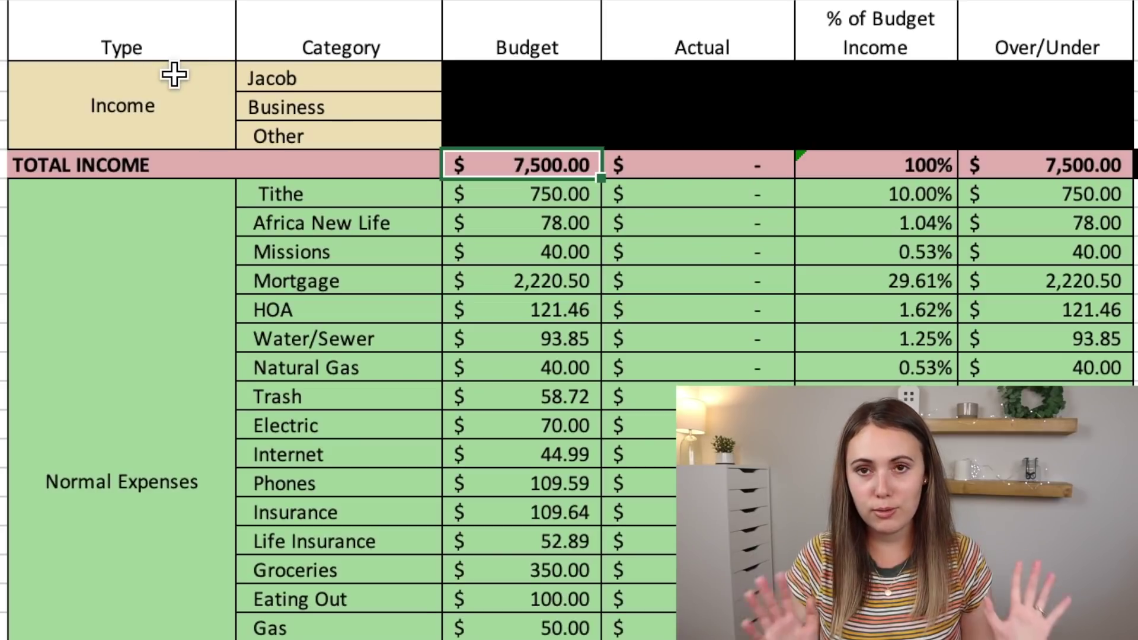
Review the budgeted giving amounts for Tithe, Africa New Life and Missions under Normal Expenses
scroll(174, 74, down, 2)
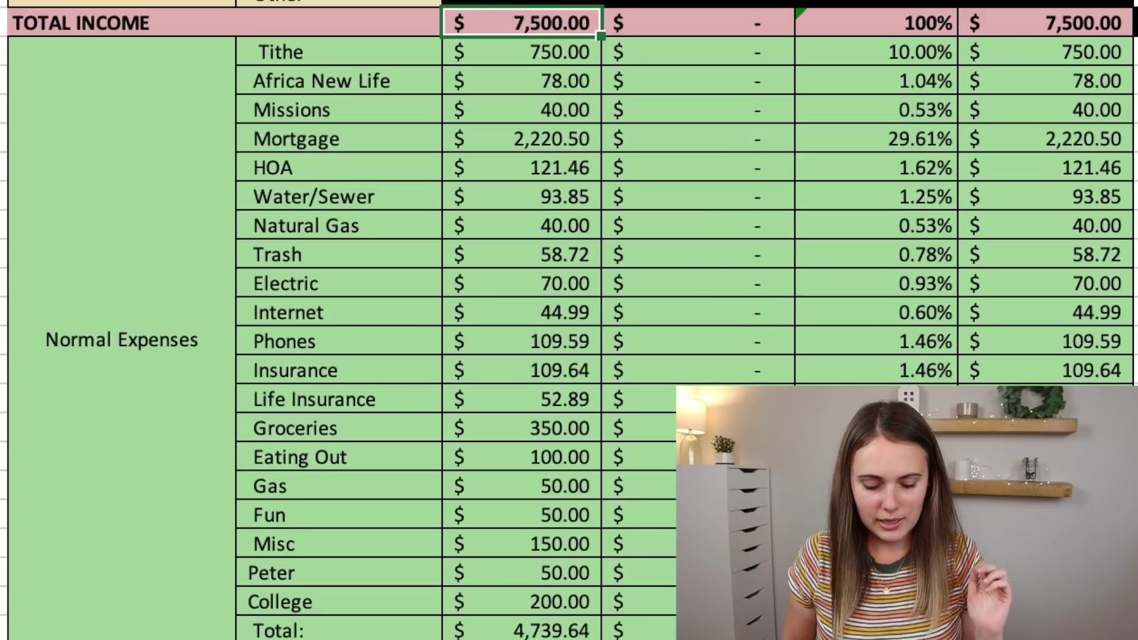
click(521, 51)
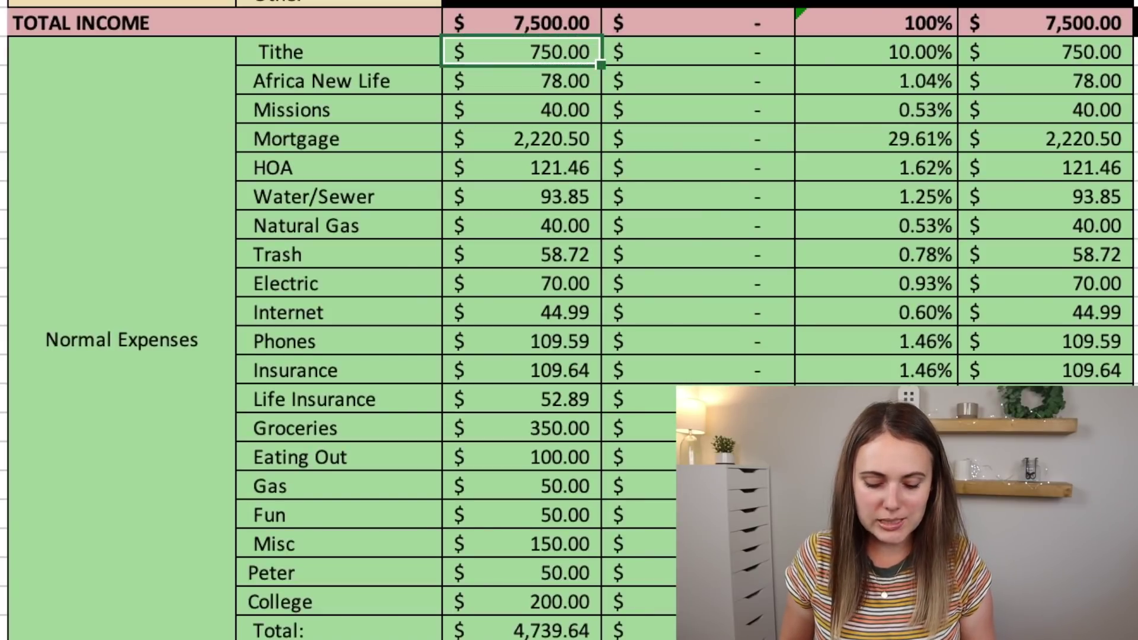
click(338, 52)
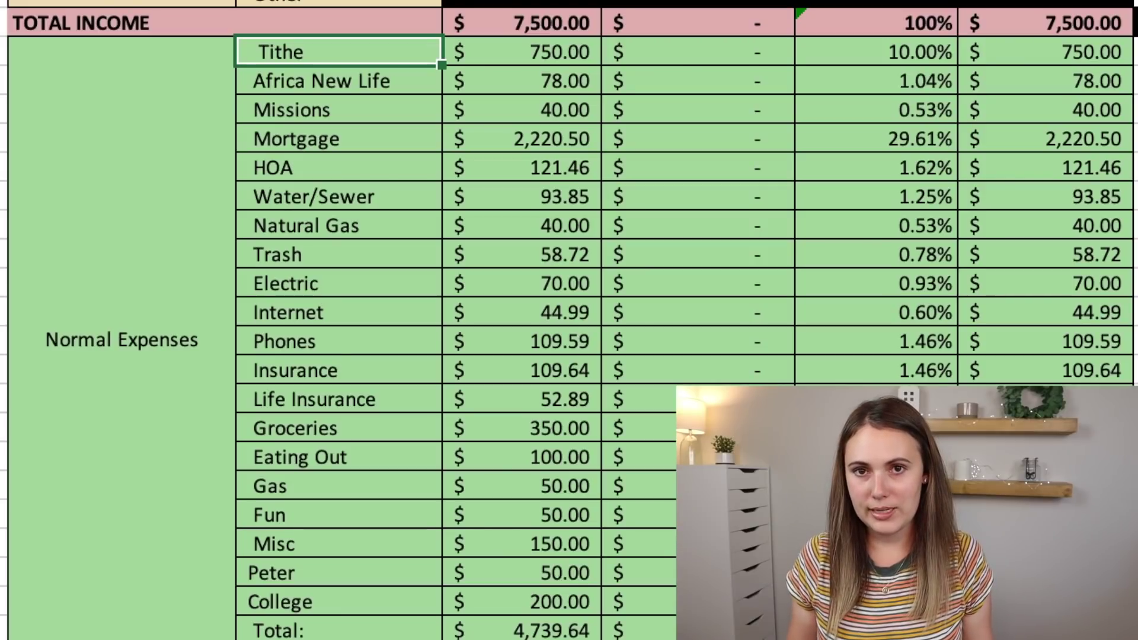
click(521, 51)
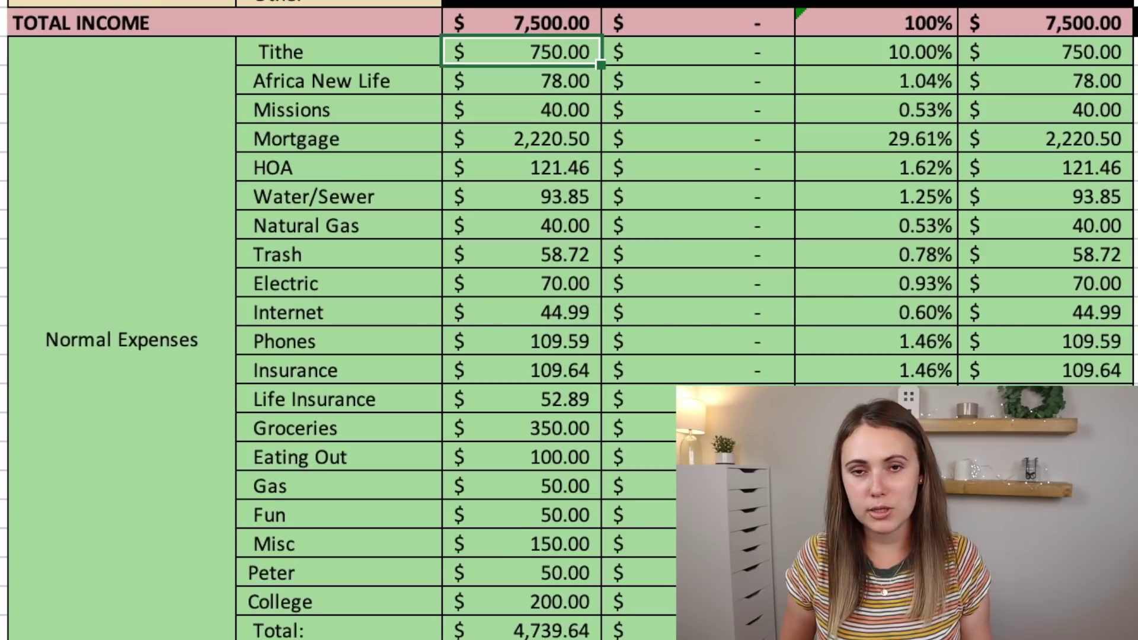
click(522, 81)
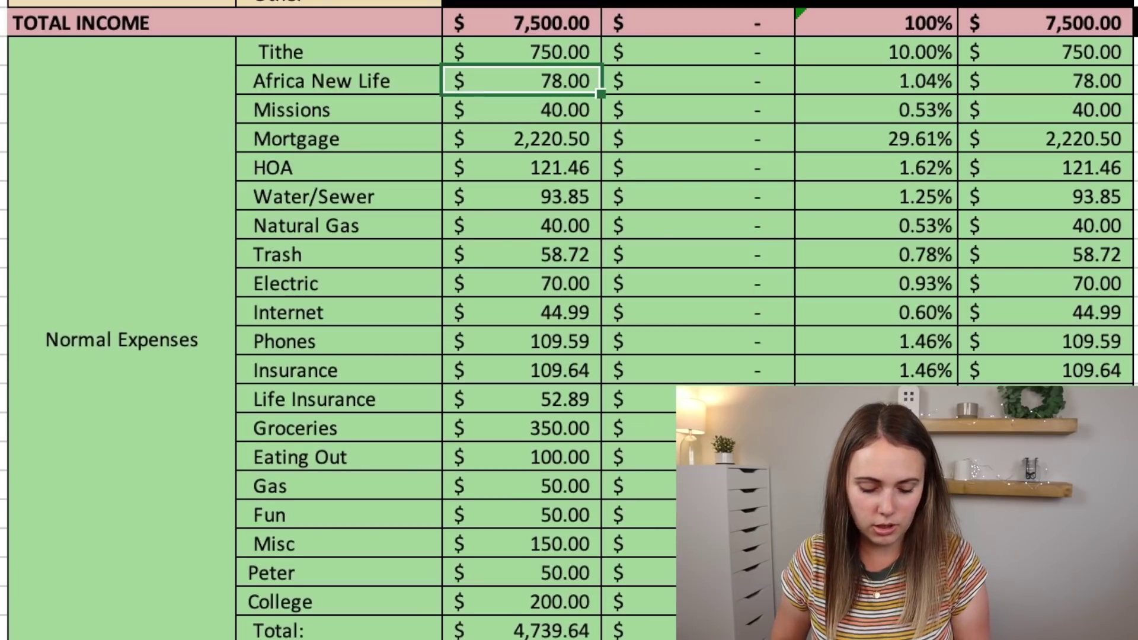
click(522, 110)
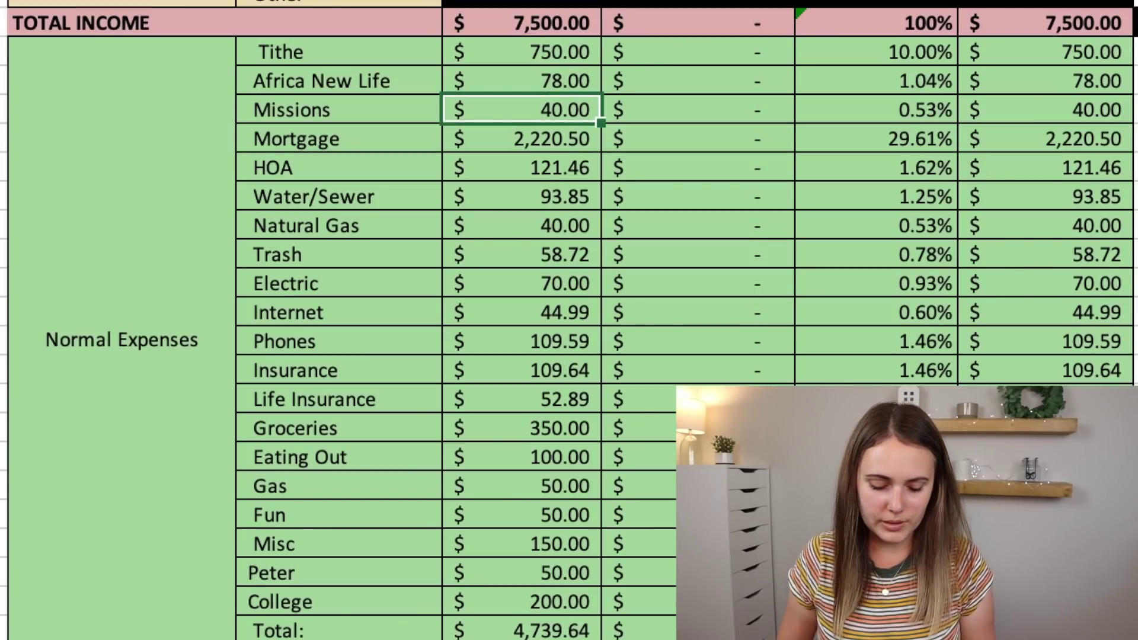
Examine the Mortgage row's budgeted amount and its percentage of budget income
click(522, 138)
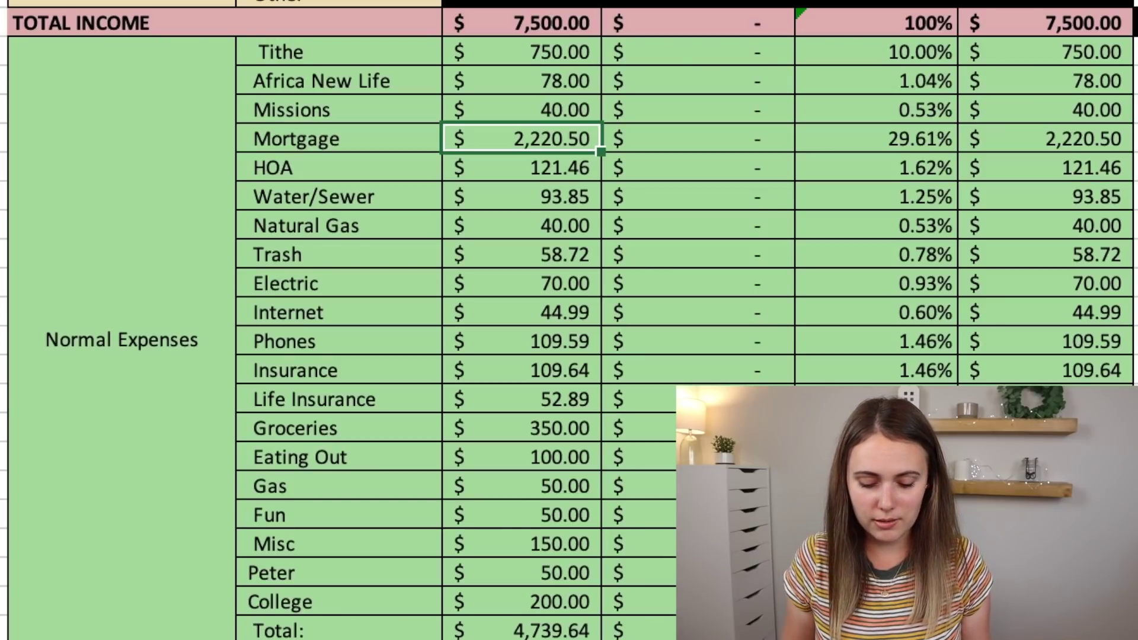
click(876, 138)
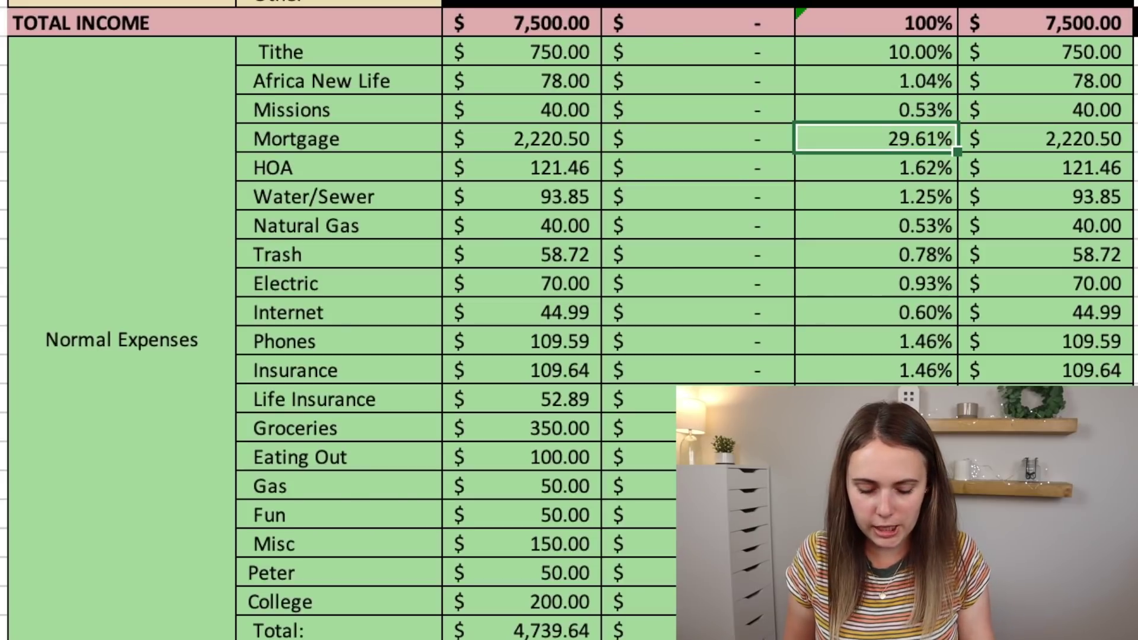
key(Left)
key(Left)
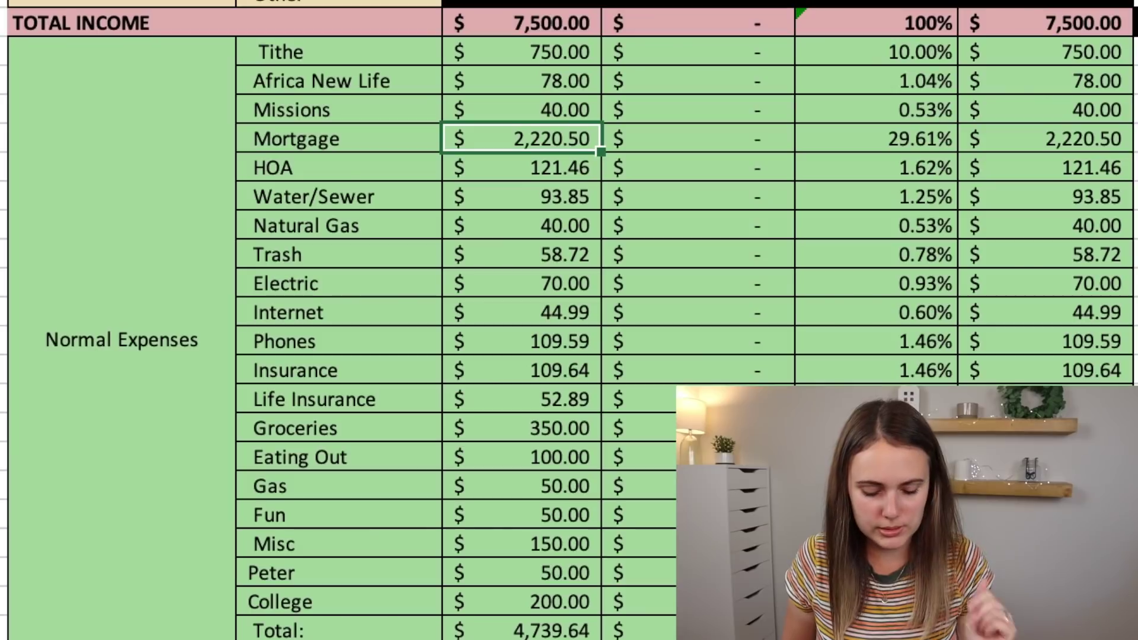
Review the budgeted amounts for HOA, Water/Sewer, Natural Gas, Trash, Electric, Internet and Phones
click(522, 168)
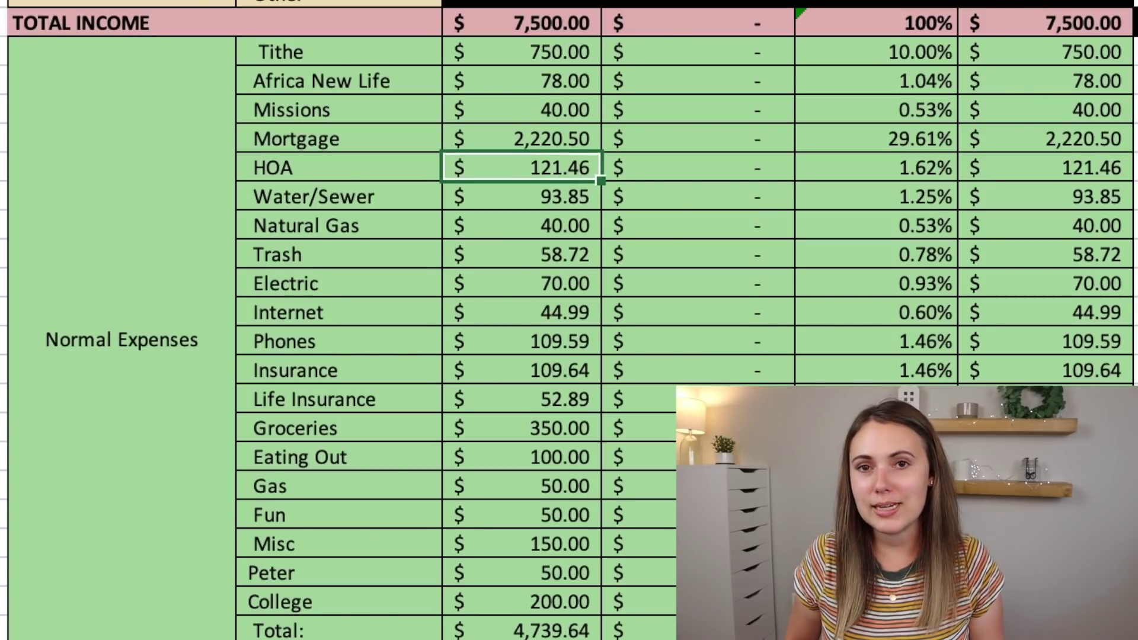
click(522, 196)
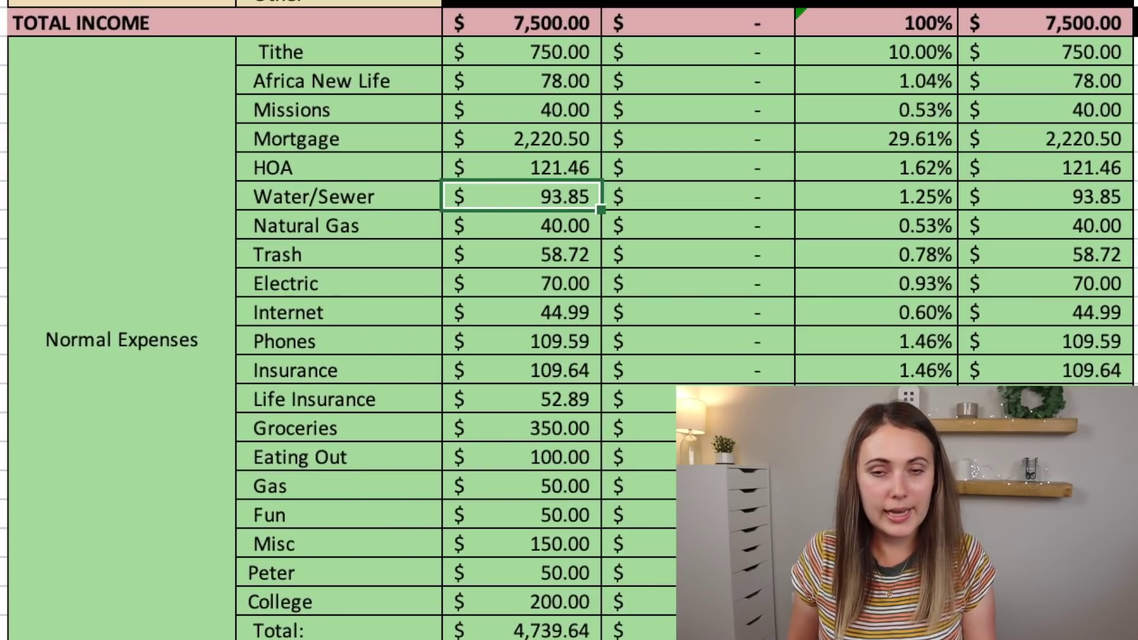
click(522, 225)
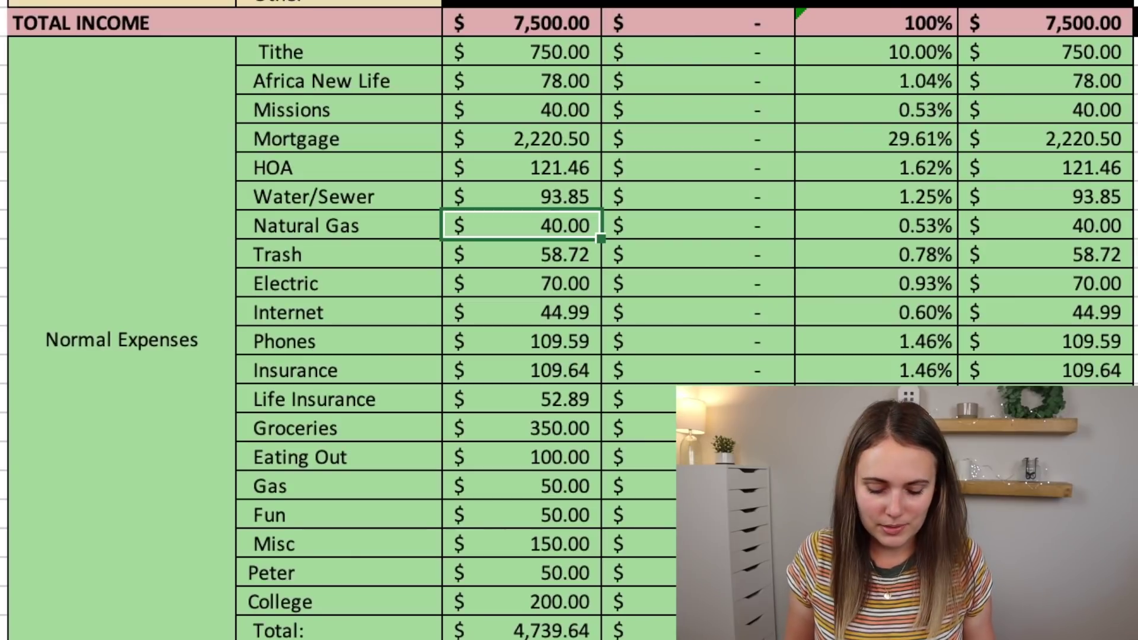
key(Down)
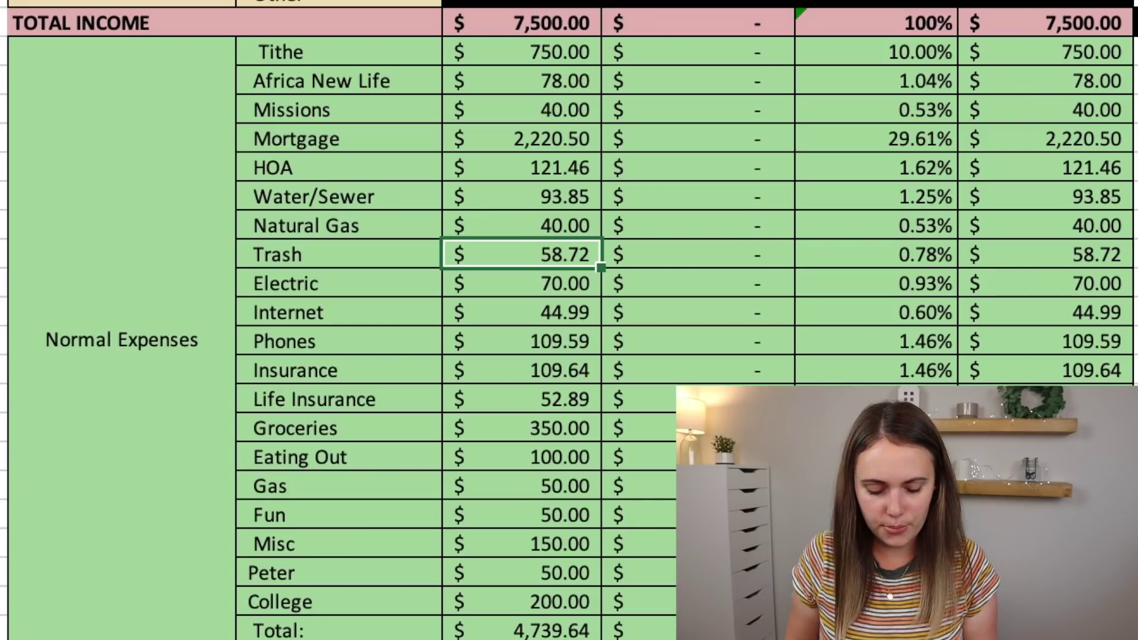
key(Down)
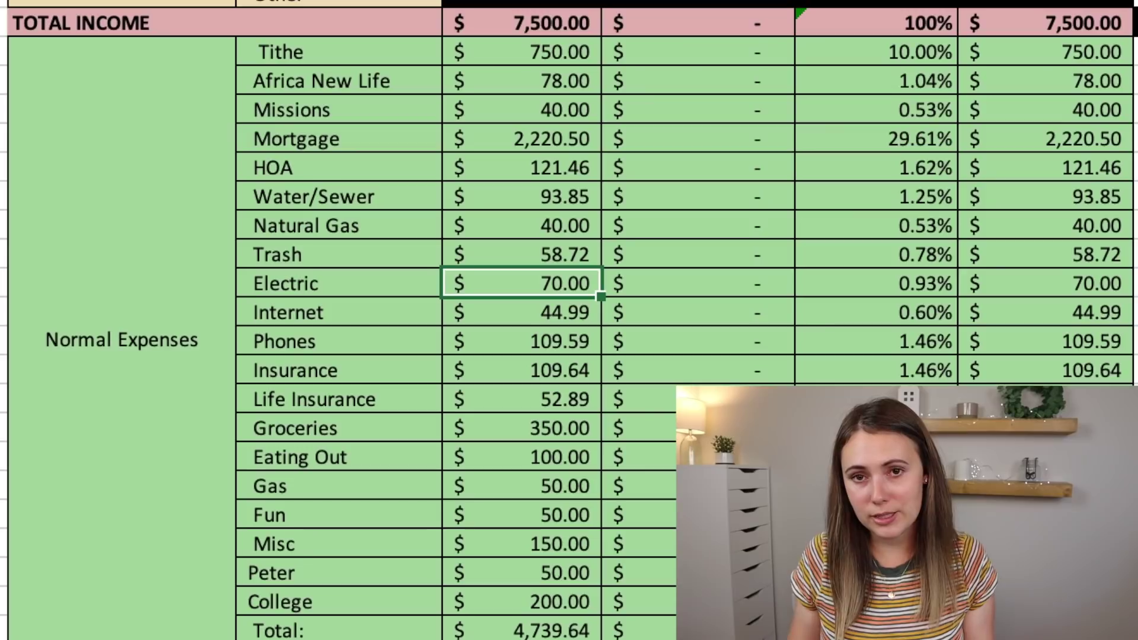
click(521, 313)
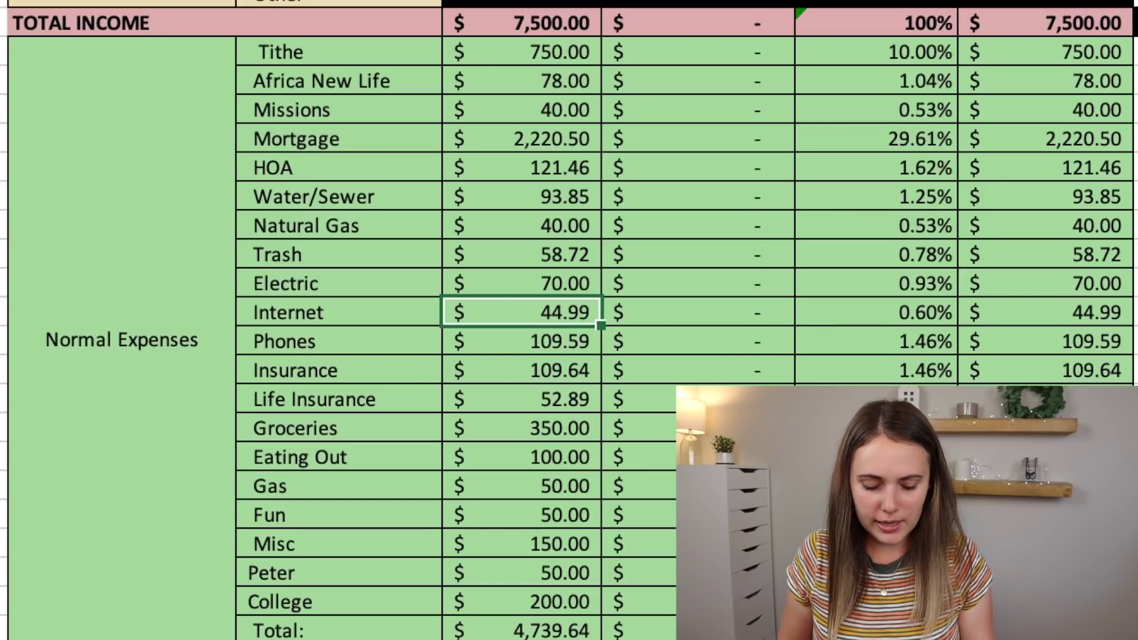
click(521, 341)
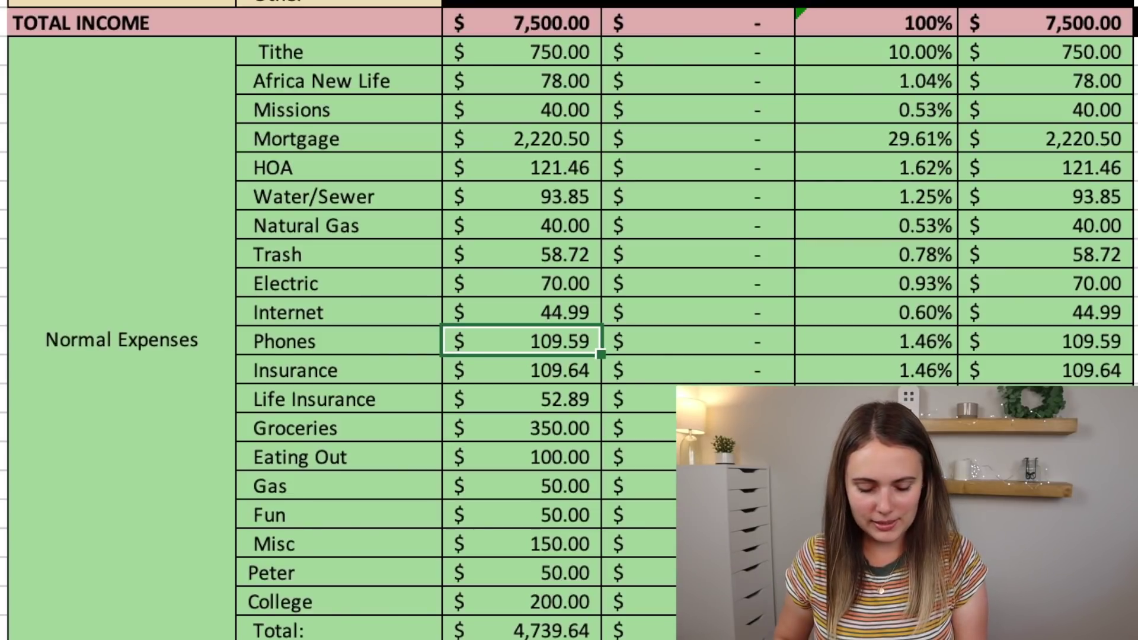
Review the budgeted amounts for Insurance, Life Insurance, Groceries, Eating Out and Gas
click(521, 371)
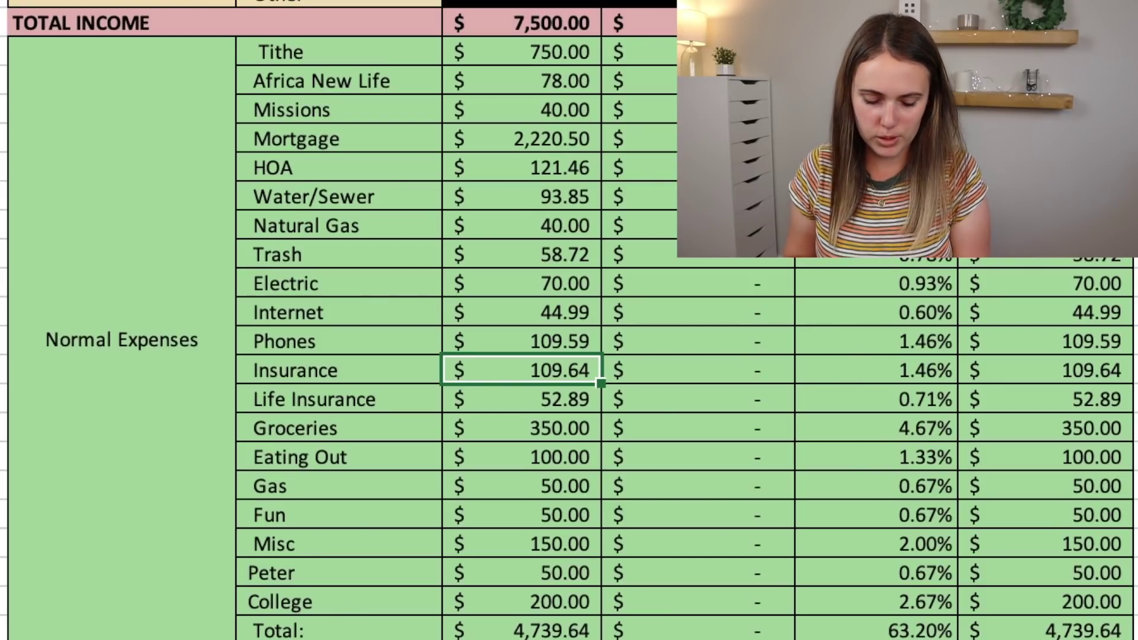
key(Down)
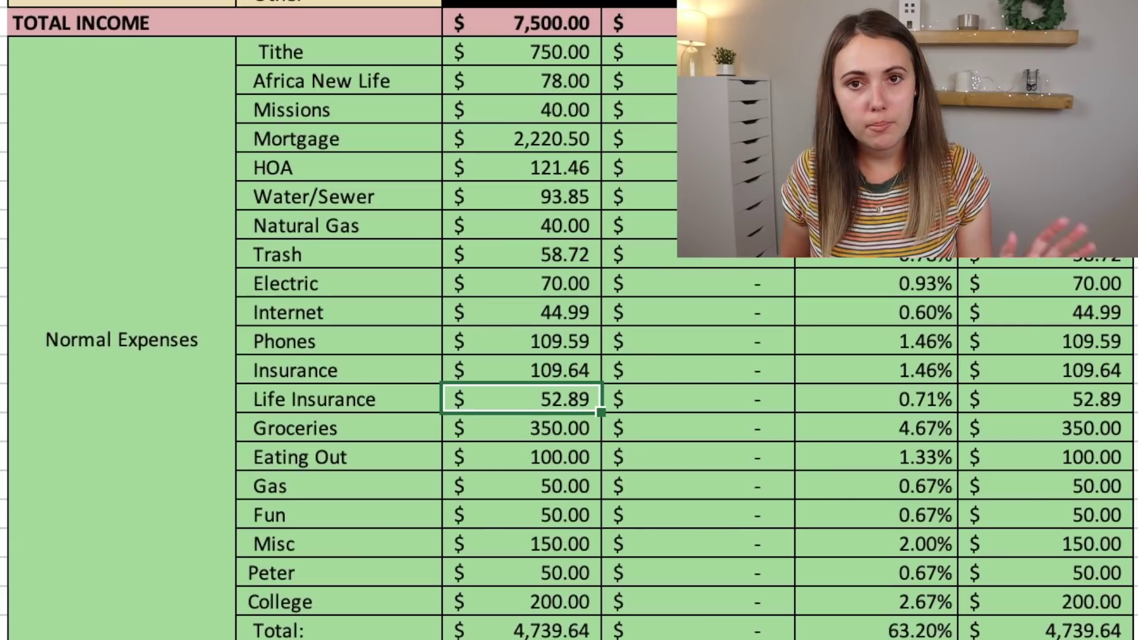
click(522, 428)
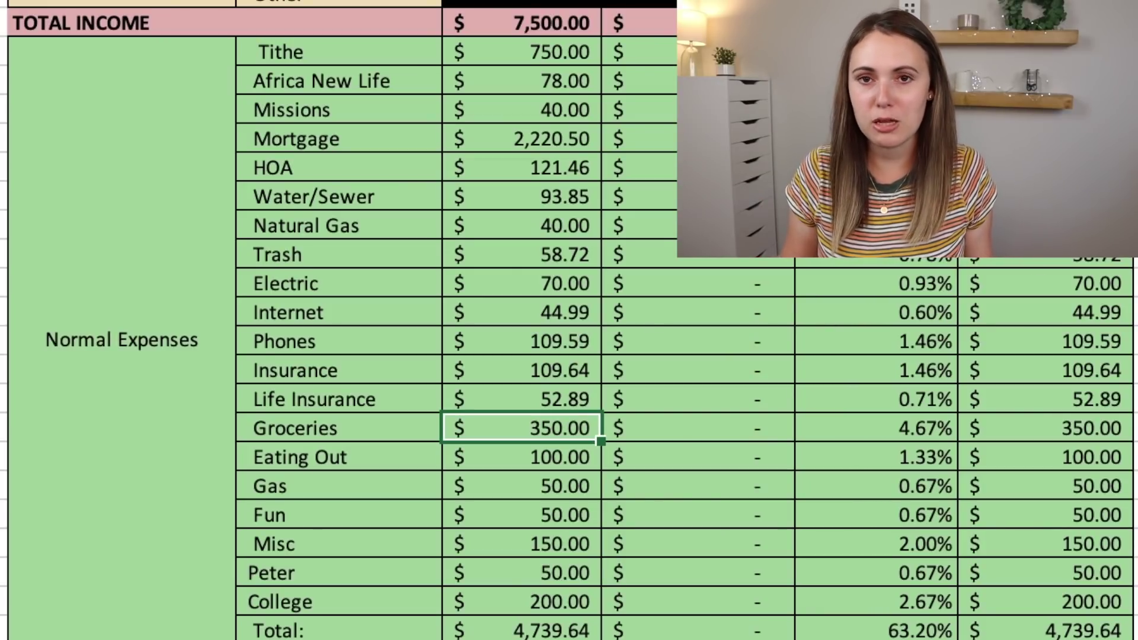
click(521, 457)
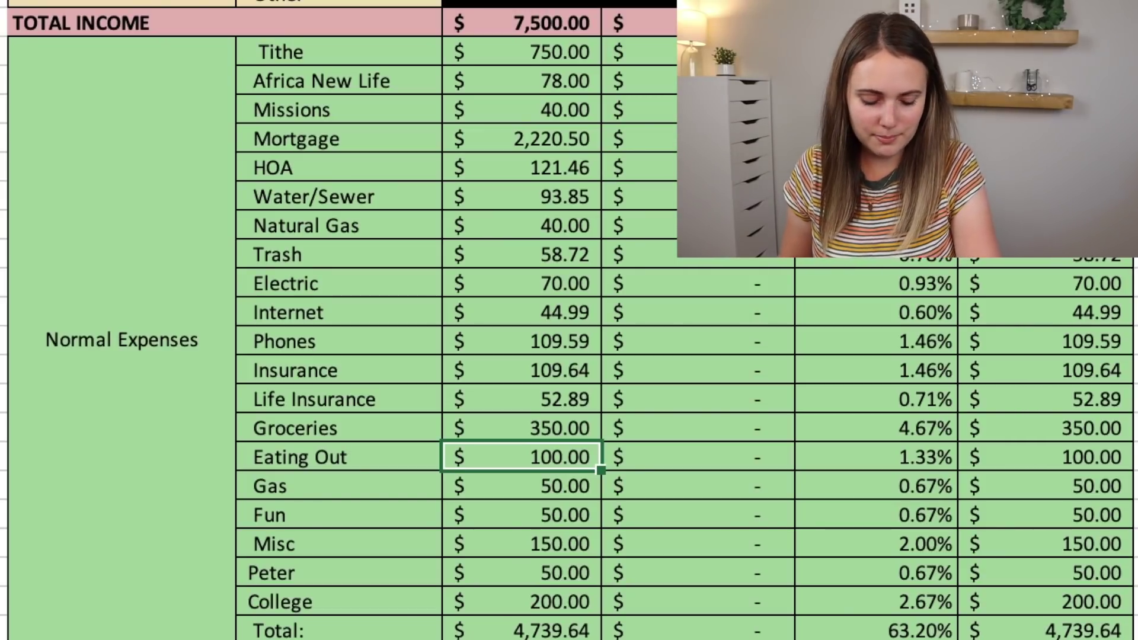
click(521, 485)
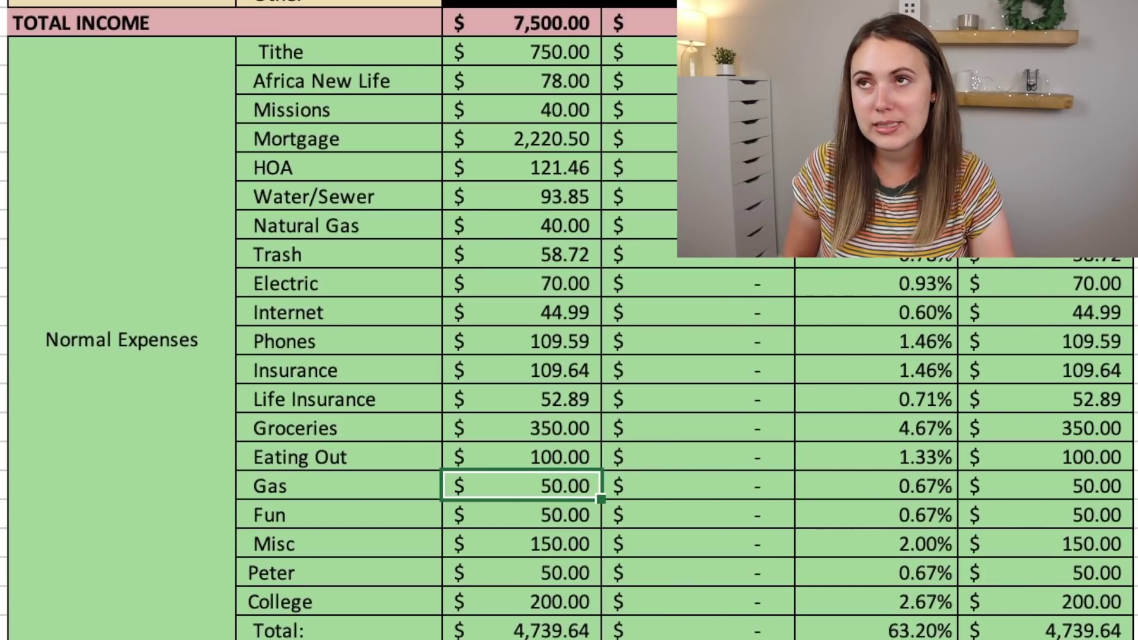
Review the budgets for Fun, Misc, the named family member and College, ending at the Normal Expenses total
click(522, 514)
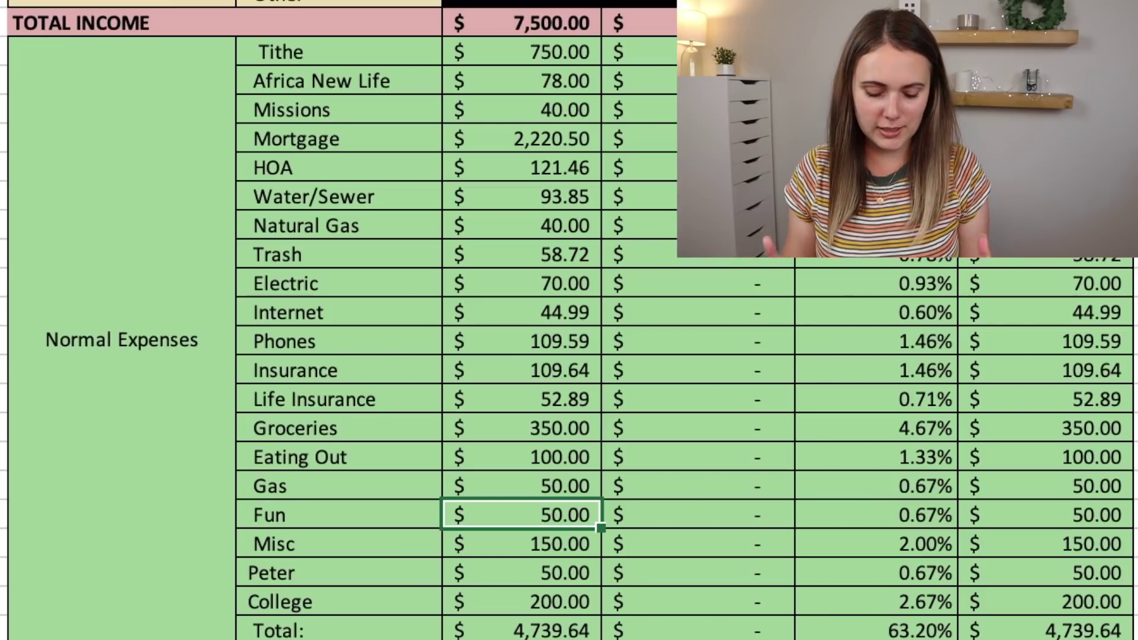
click(521, 543)
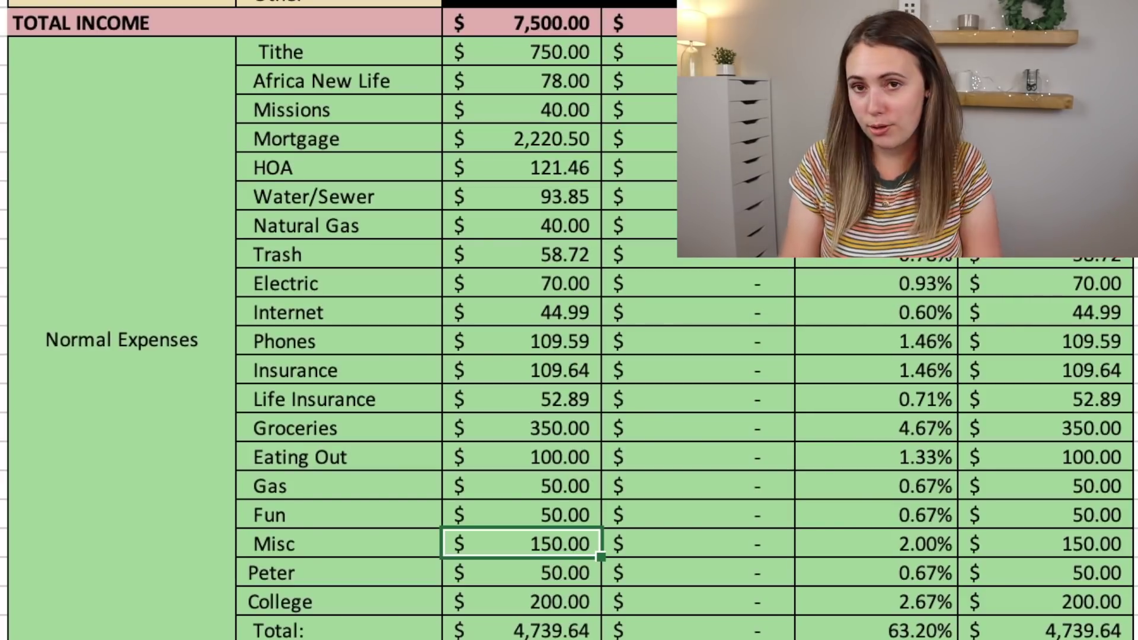
click(521, 572)
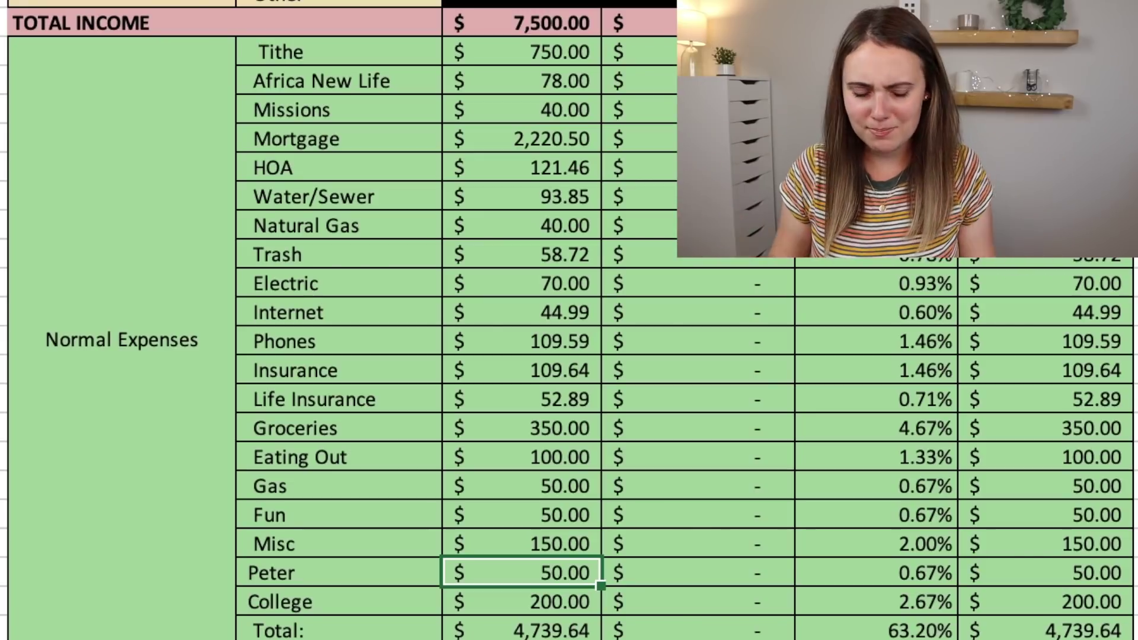
click(522, 602)
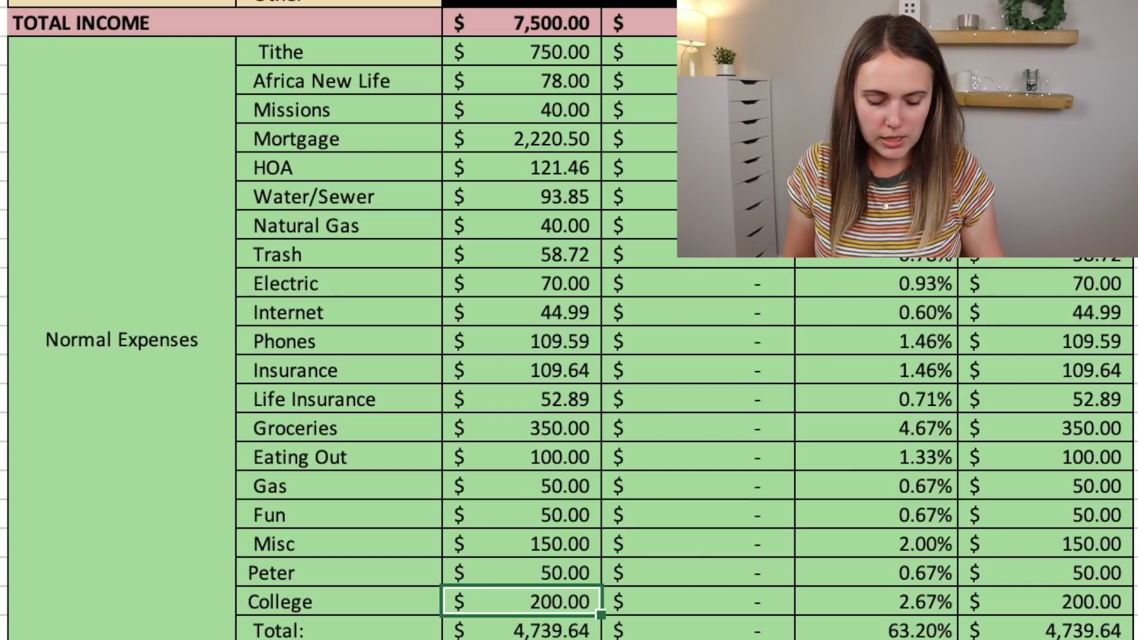
key(Down)
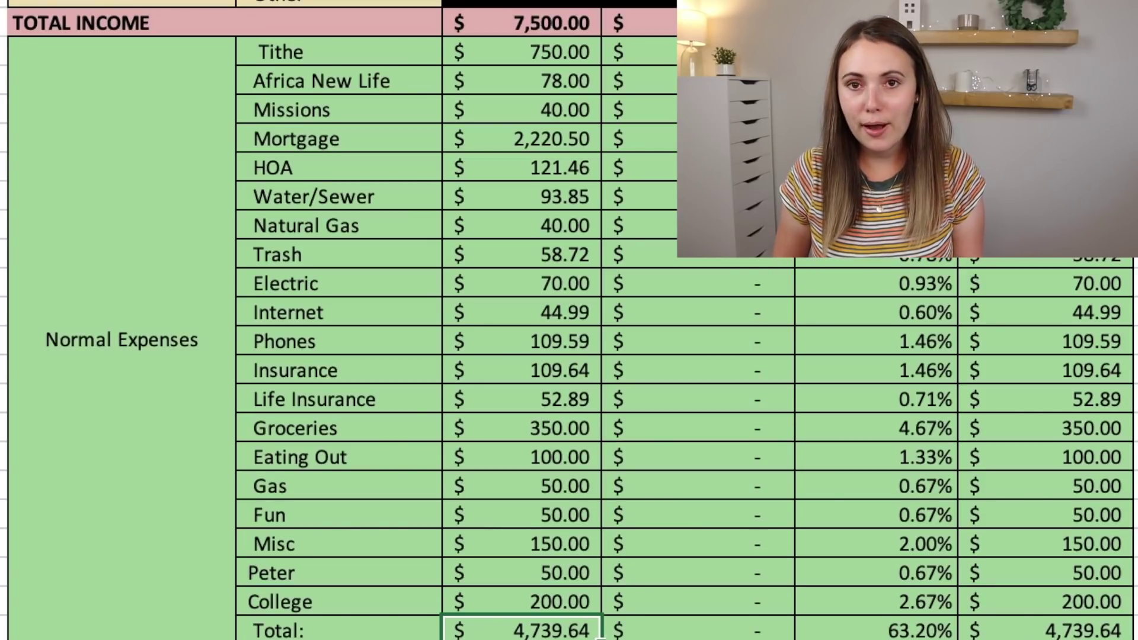
Review the Emergency Fund budget and the first family member's budget in the Saving Items section
scroll(569, 320, down, 5)
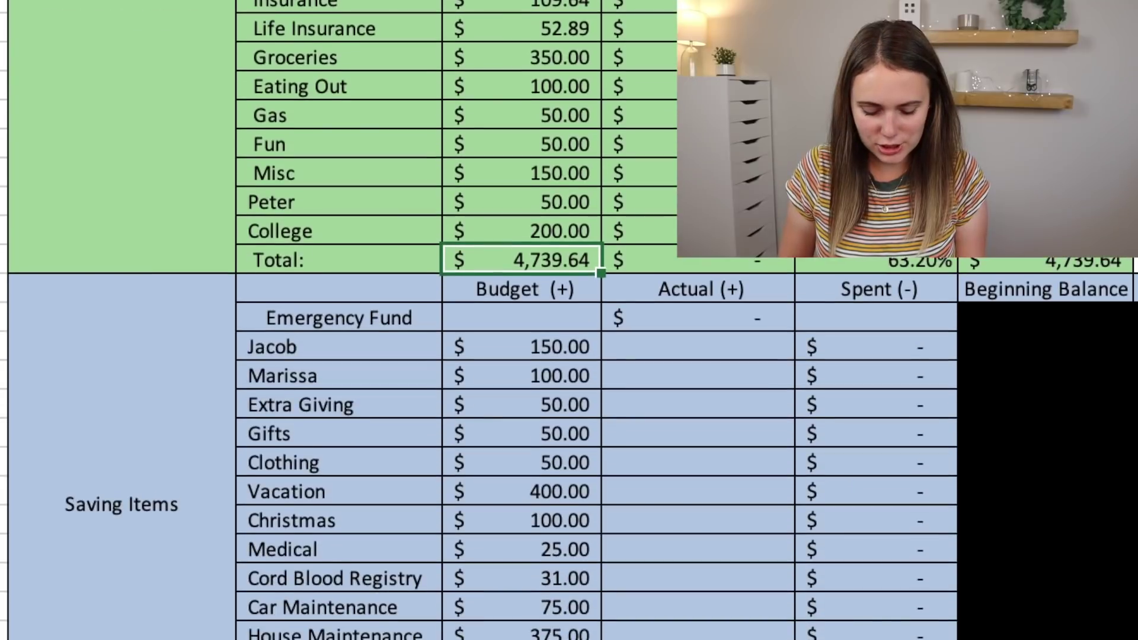
scroll(479, 320, down, 1)
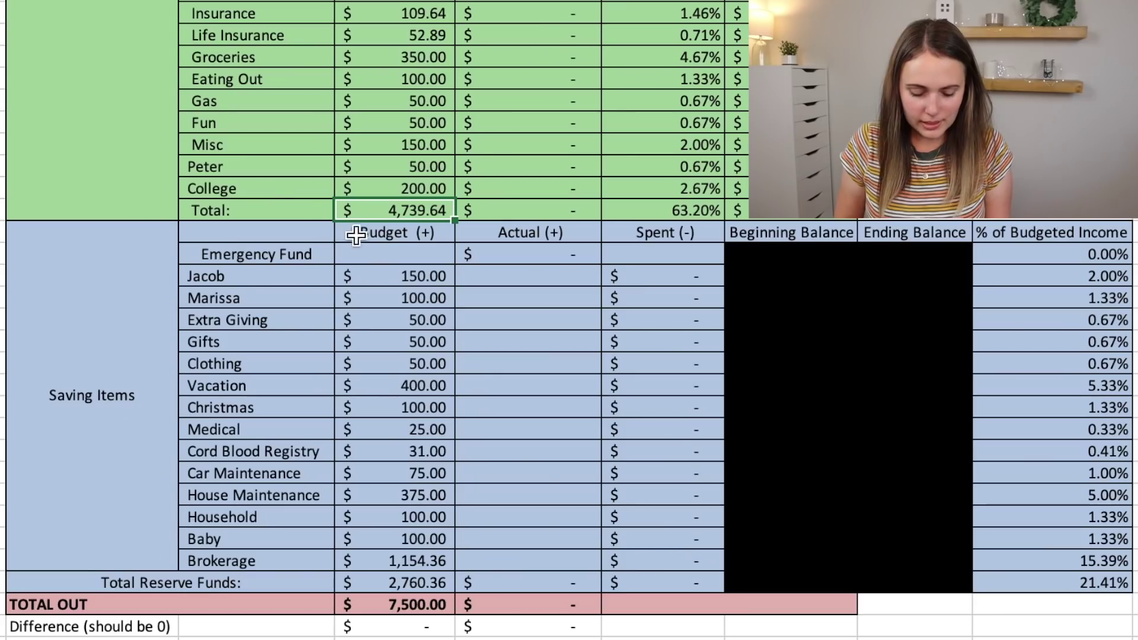
click(493, 215)
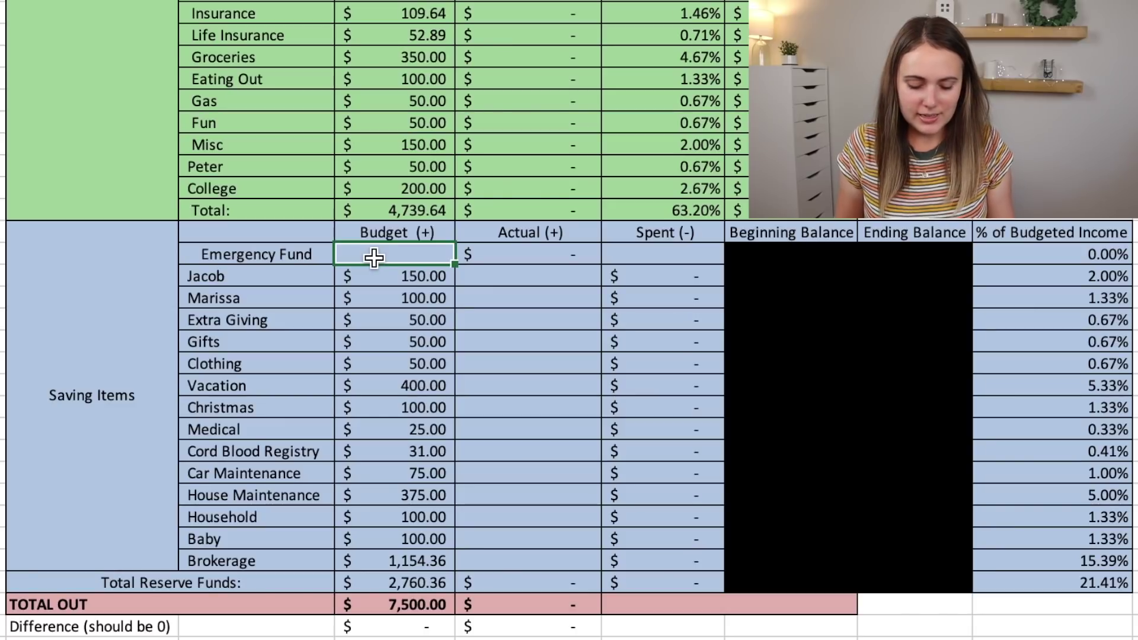
key(Return)
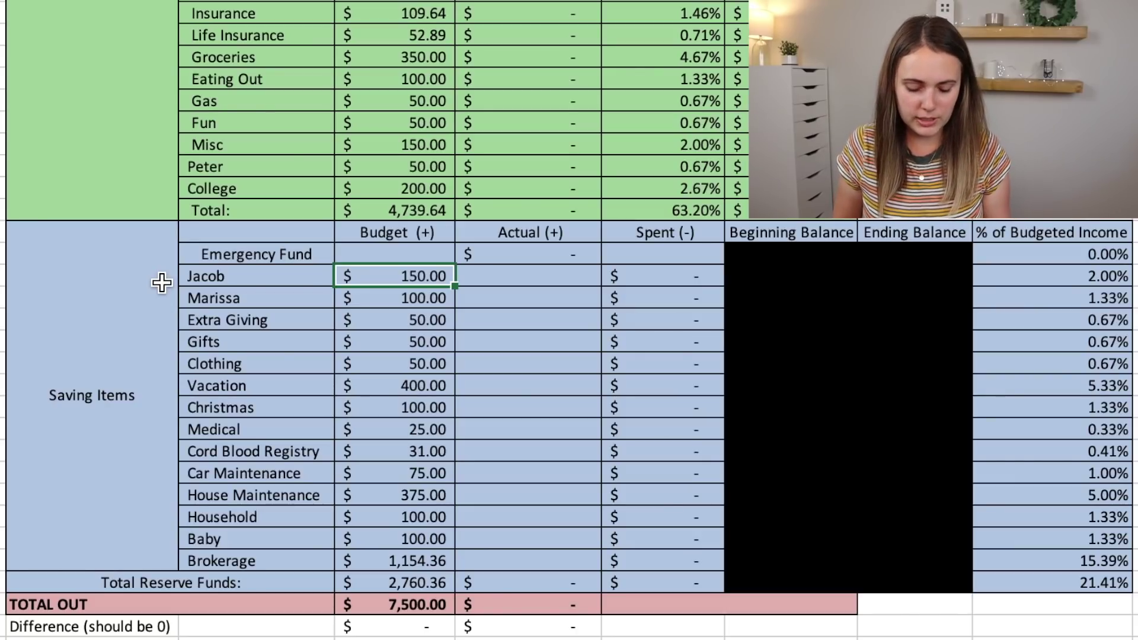
key(Down)
key(Up)
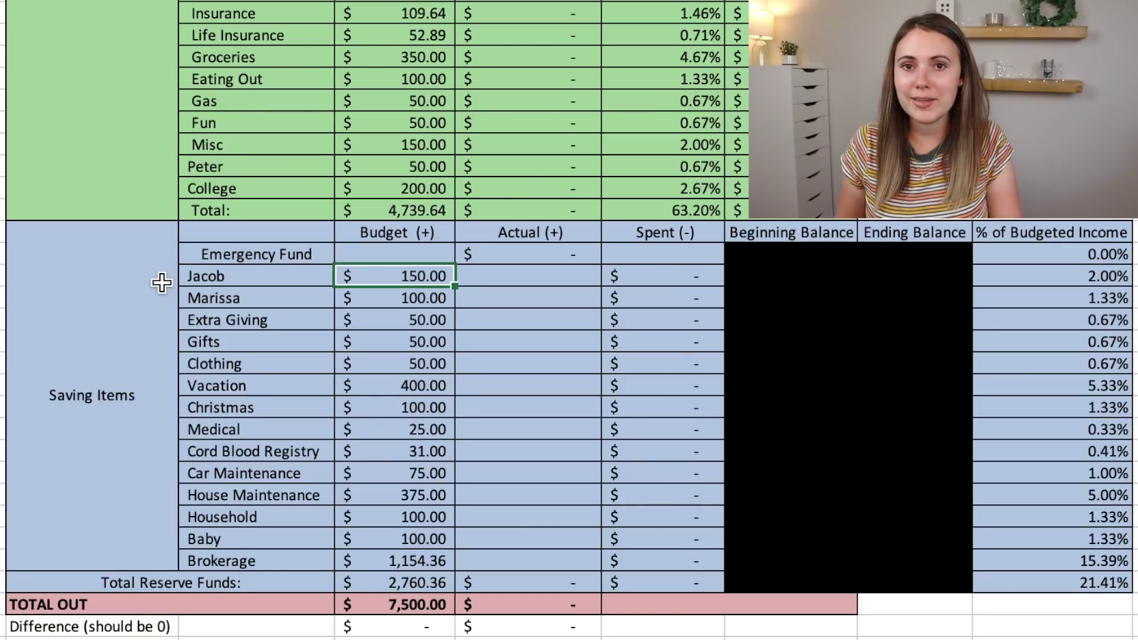
Review the budgeted savings for the second family member, Extra Giving, Gifts, Clothing and Vacation
key(Down)
key(Down)
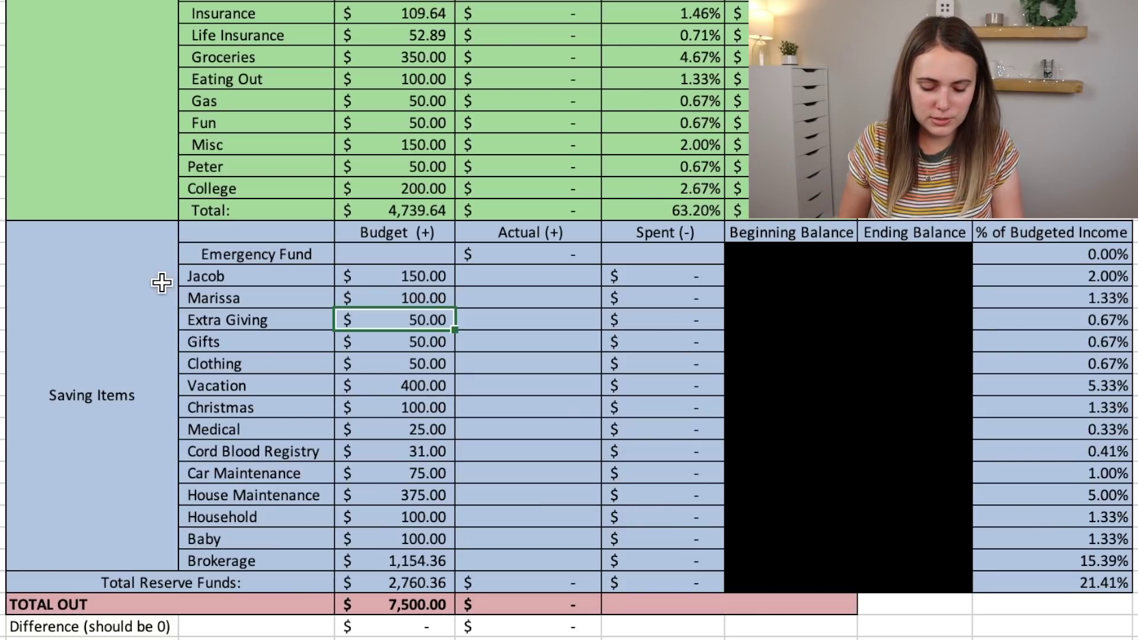
key(Down)
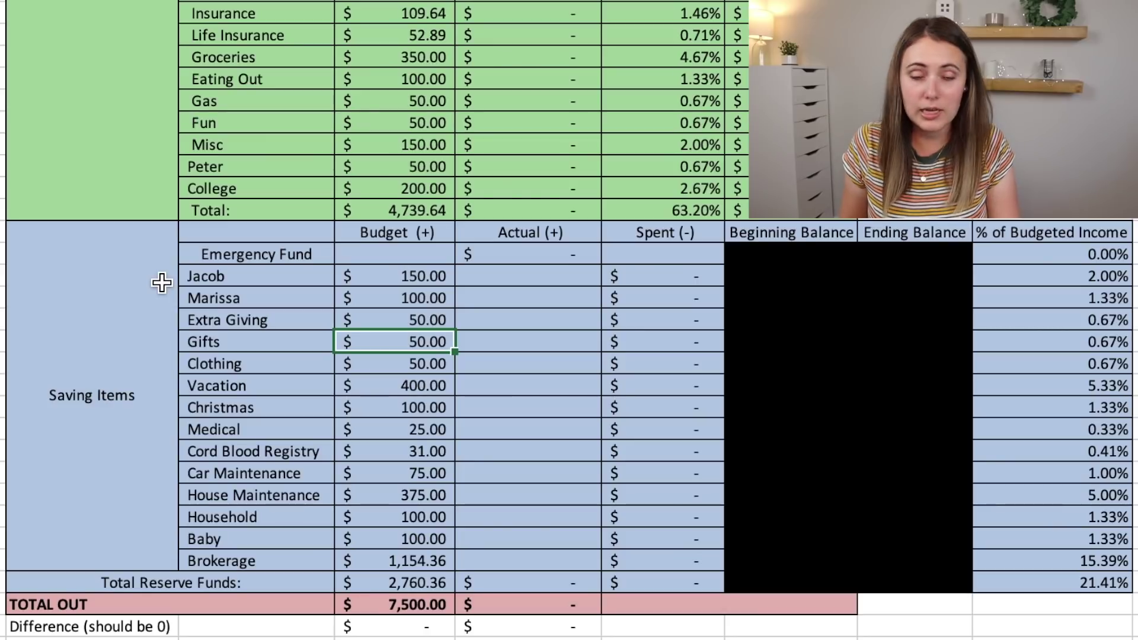
key(Down)
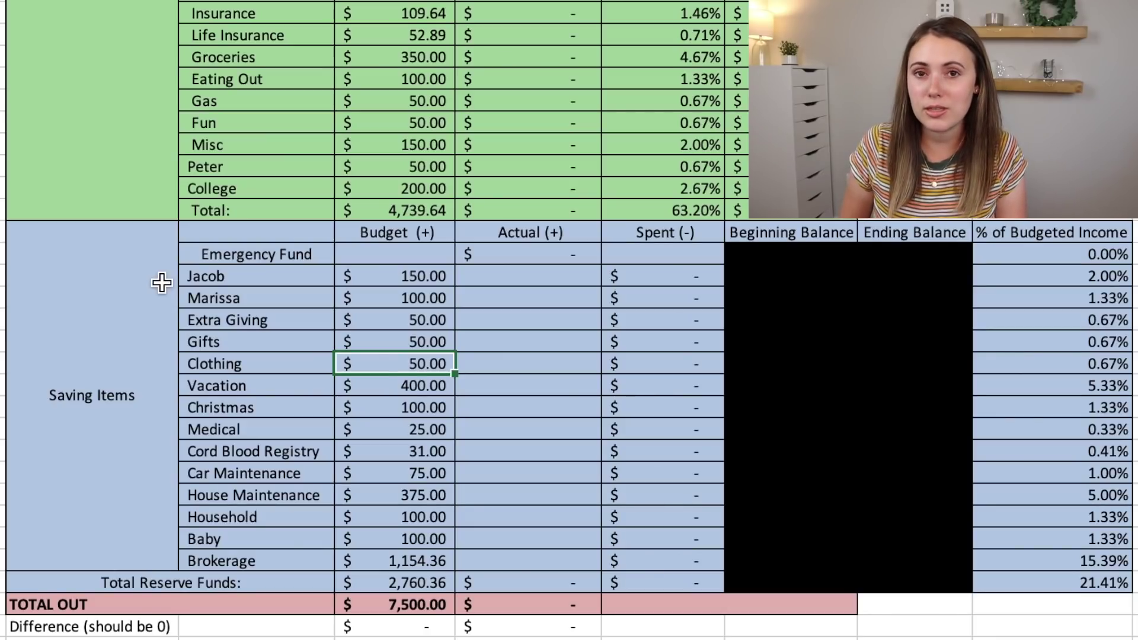
key(Down)
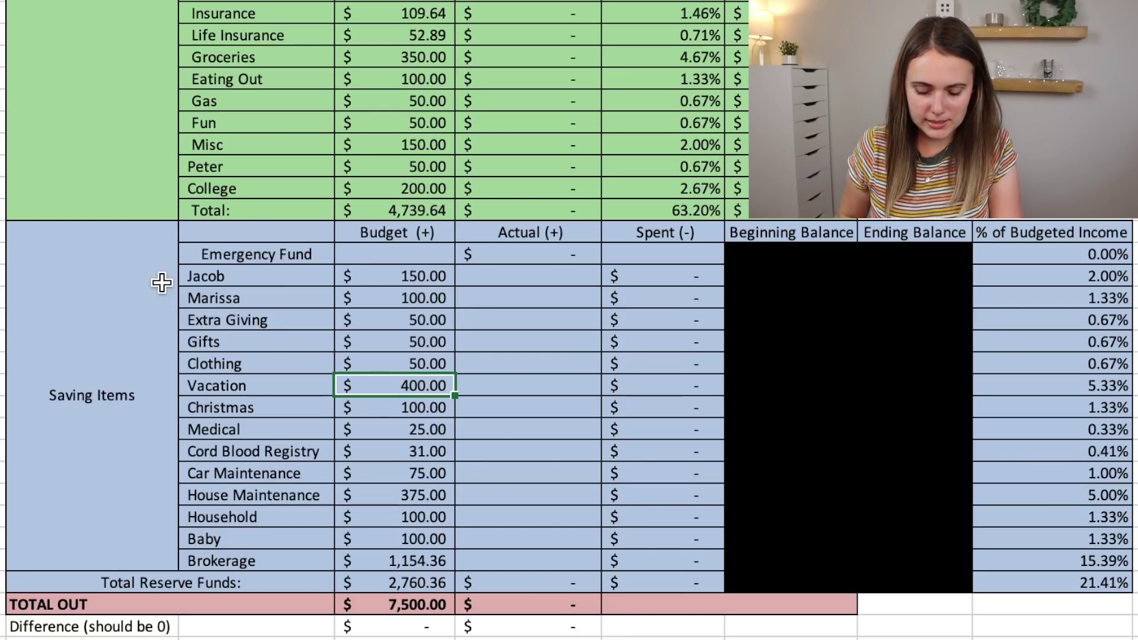
Review the budgeted savings for Christmas, Medical, Cord Blood Registry, Car Maintenance and House Maintenance
key(Down)
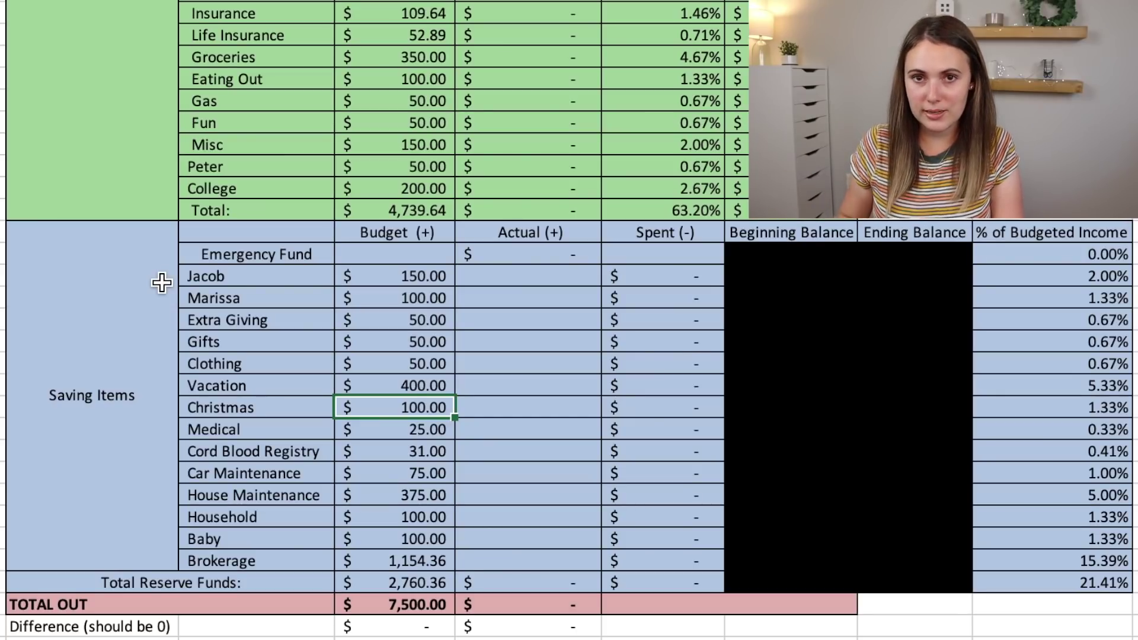
key(Down)
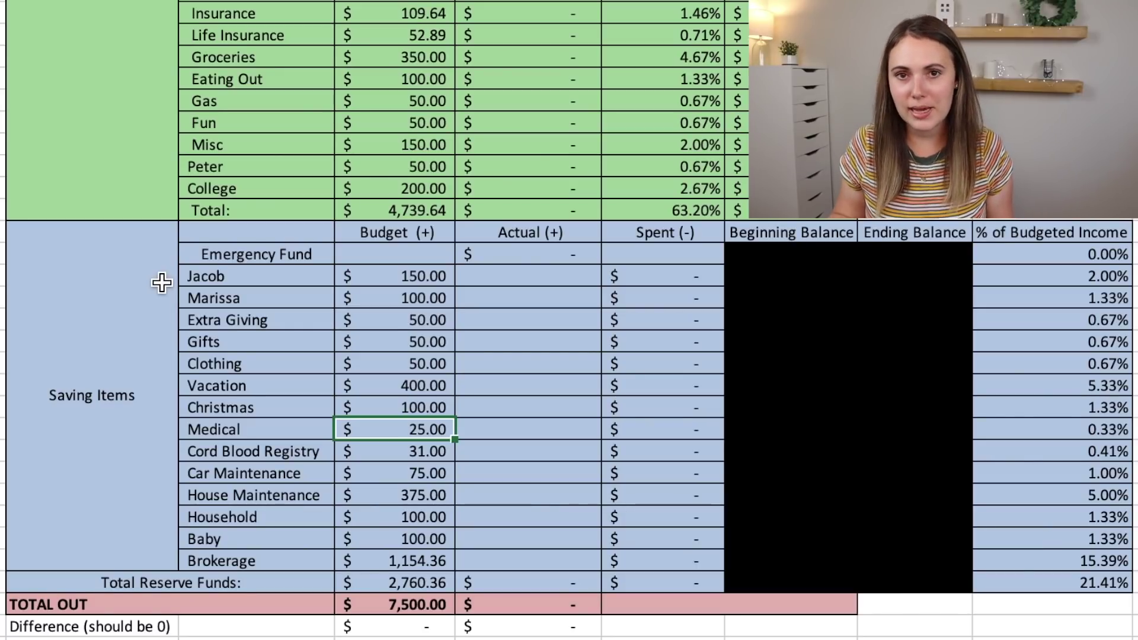
key(Down)
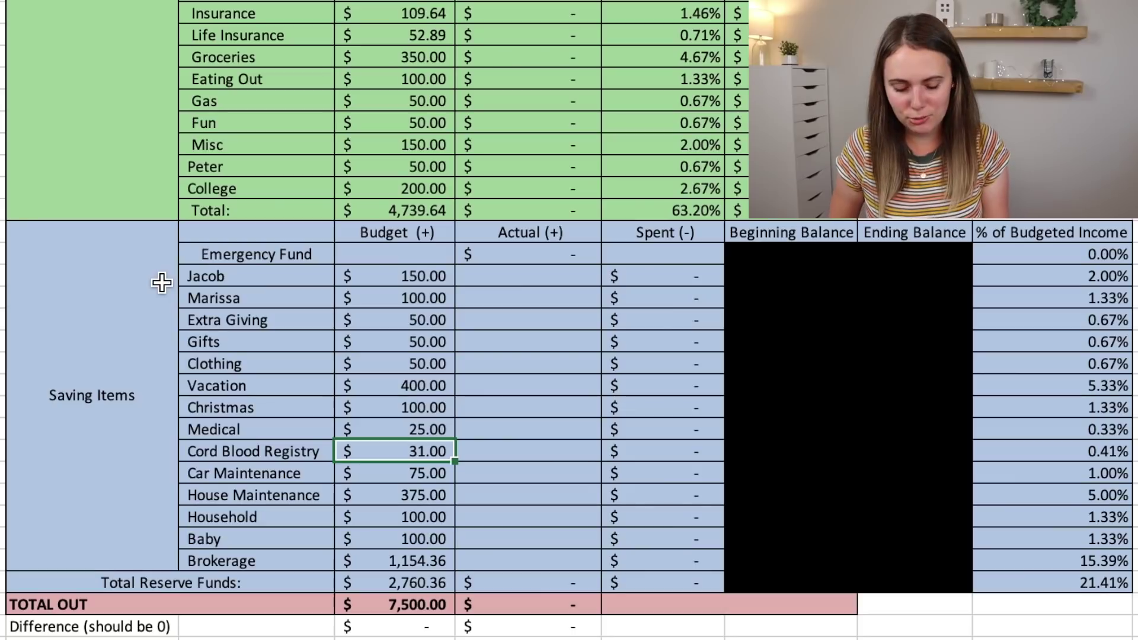
key(Down)
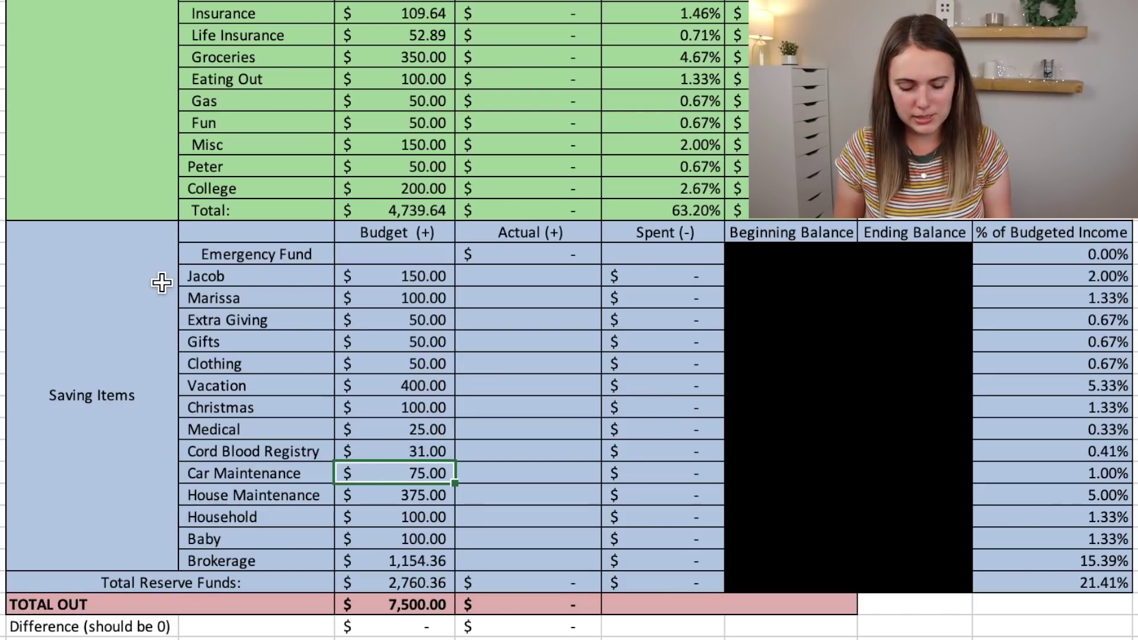
key(Down)
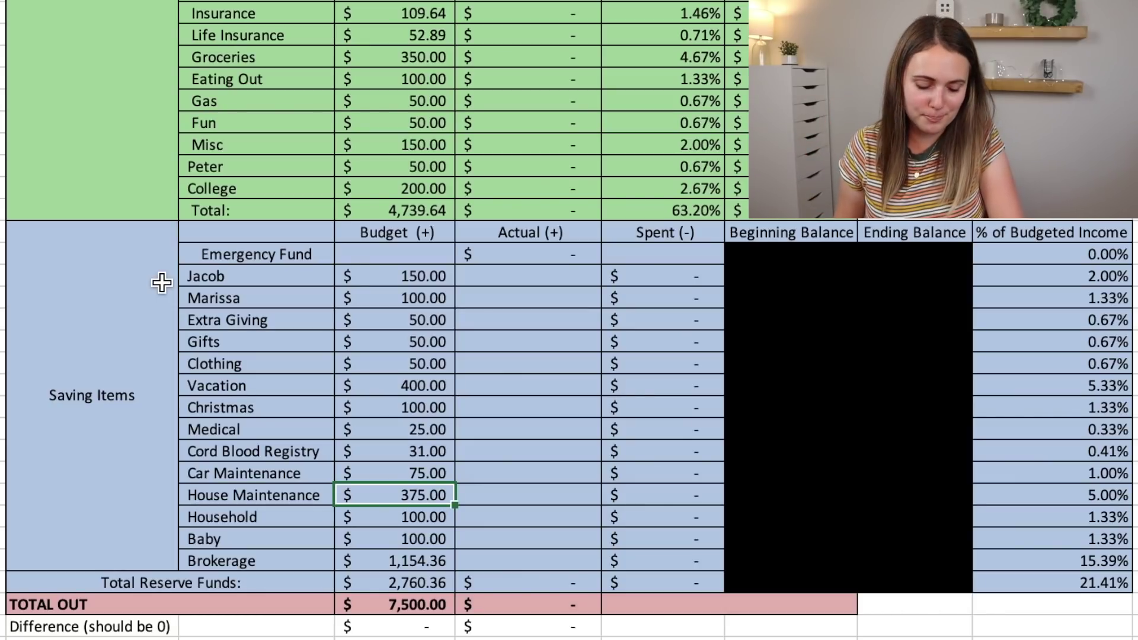
Review the budgeted savings for Household, Baby and Brokerage
key(Down)
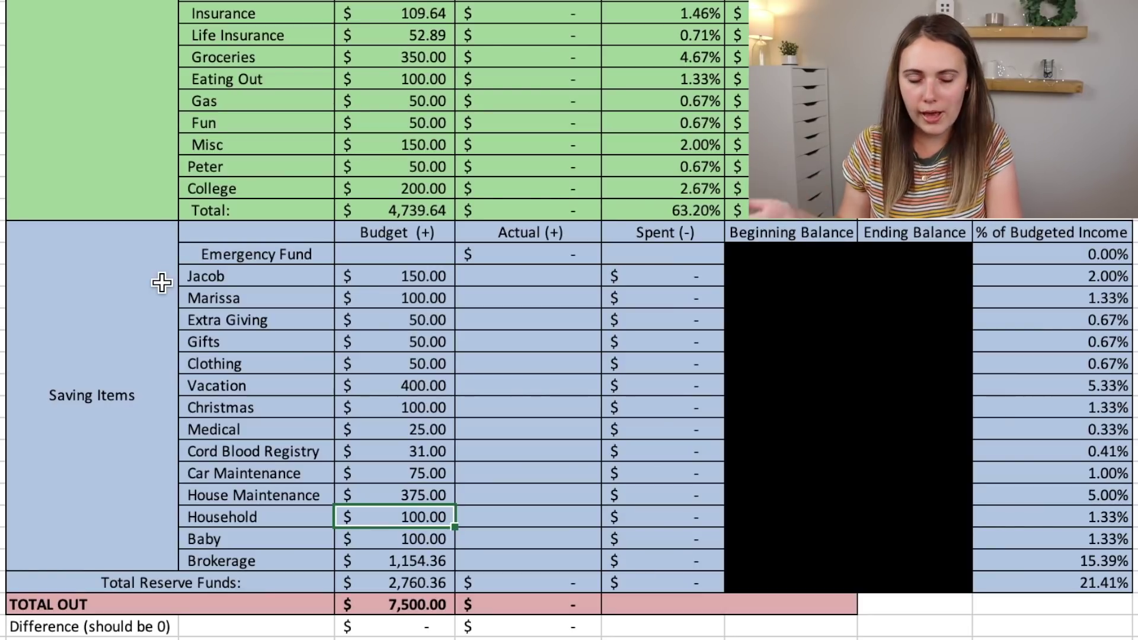
key(Down)
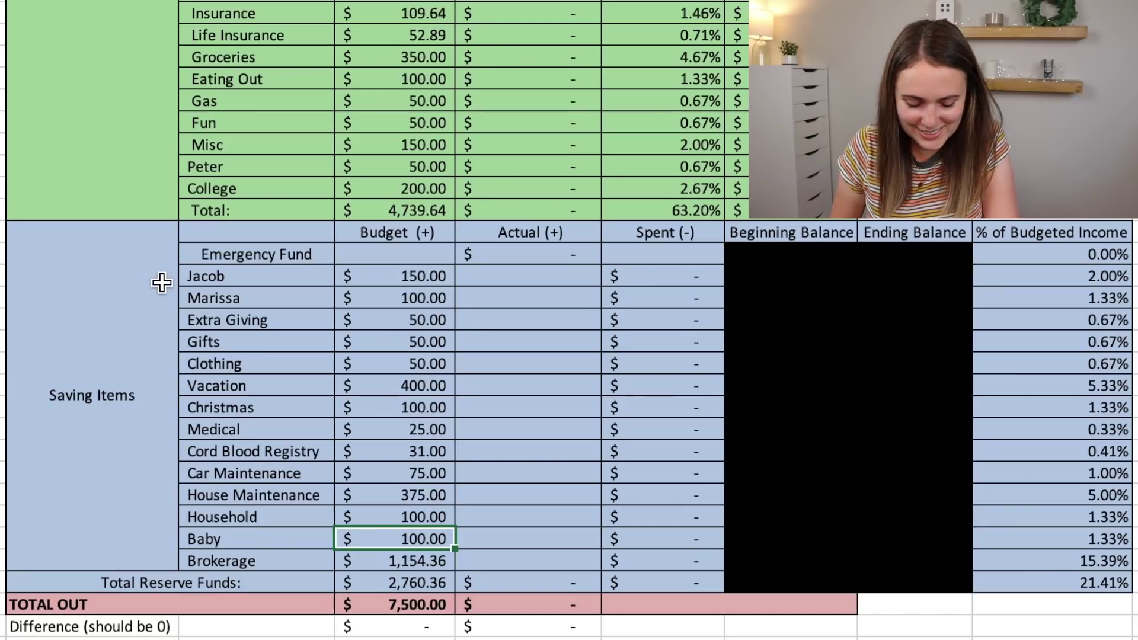
key(Down)
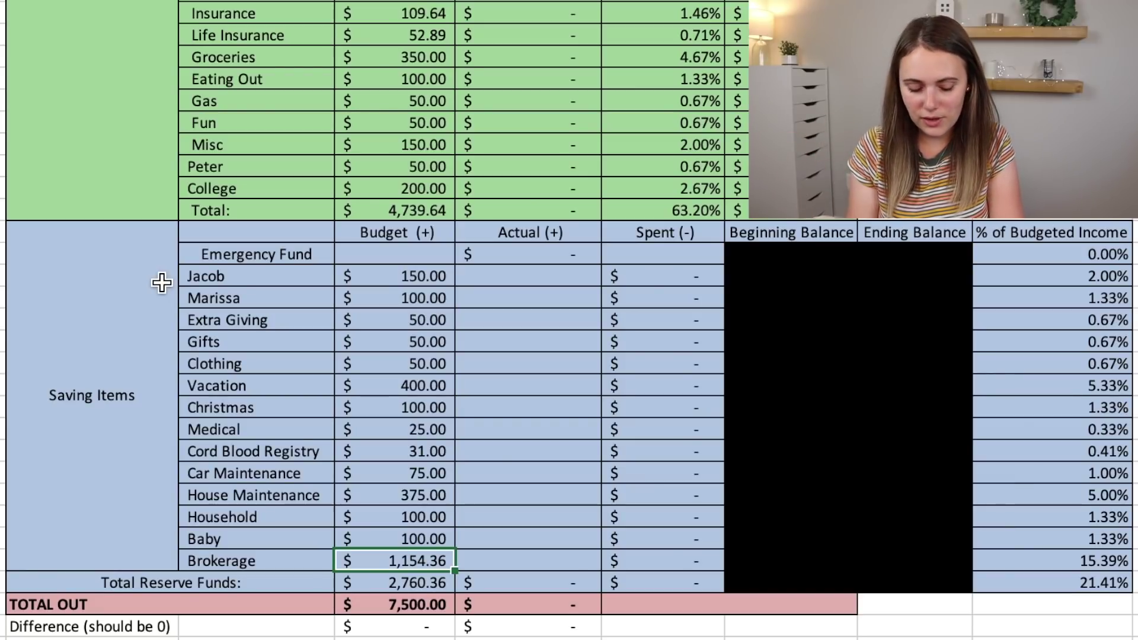
Check the budget column's Total Reserve Funds, TOTAL OUT and Difference cells against the income and expenses above
click(375, 584)
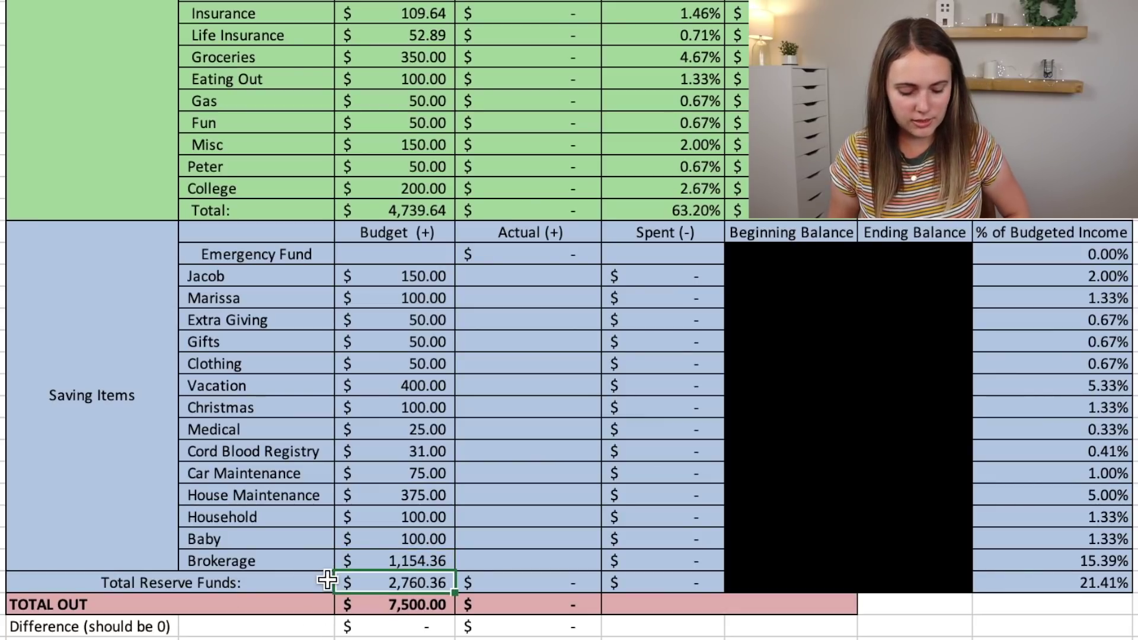
key(Down)
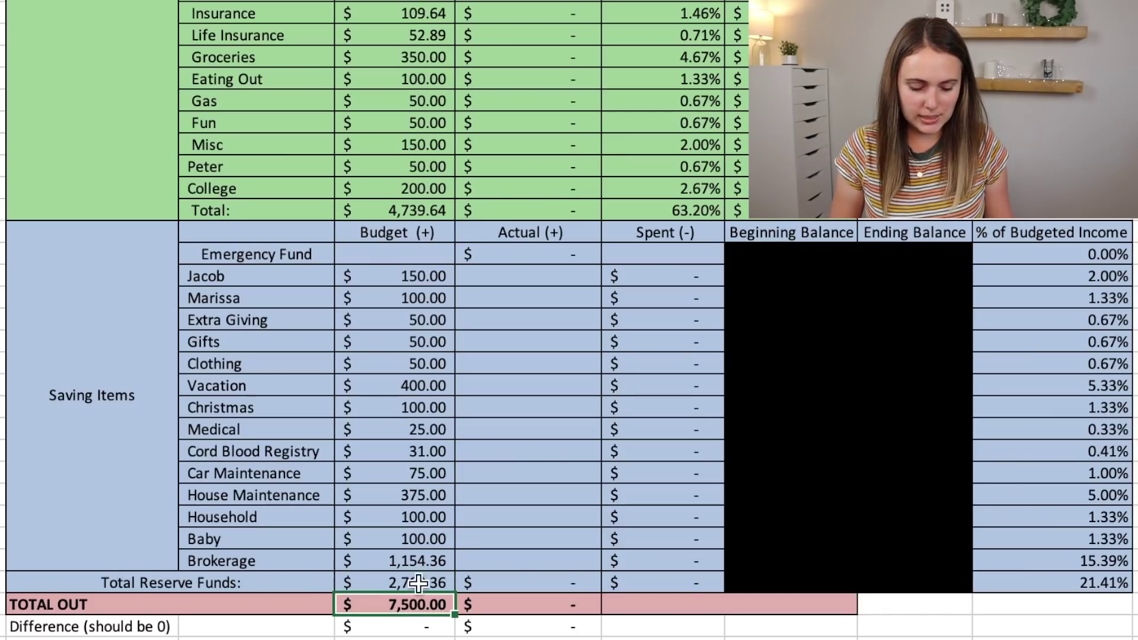
click(375, 627)
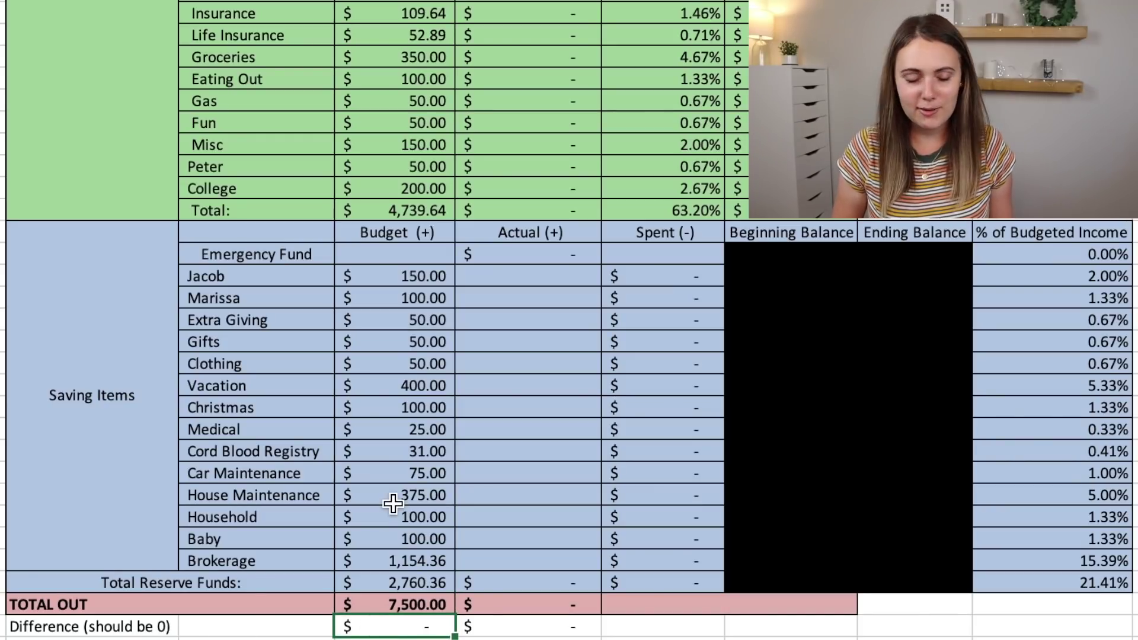
scroll(393, 504, up, 6)
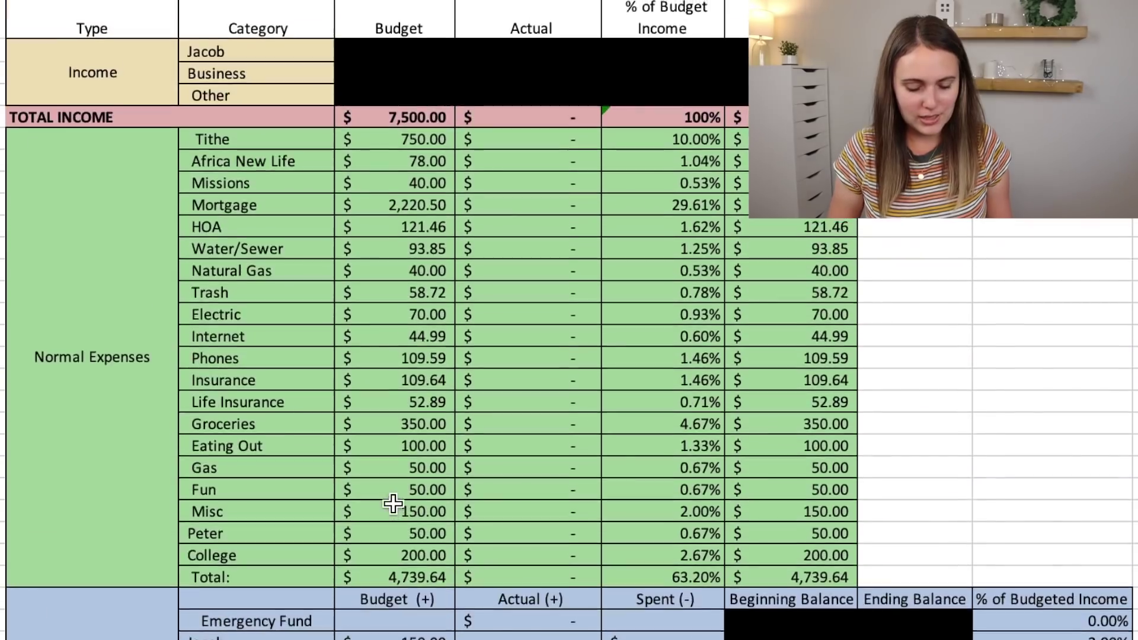